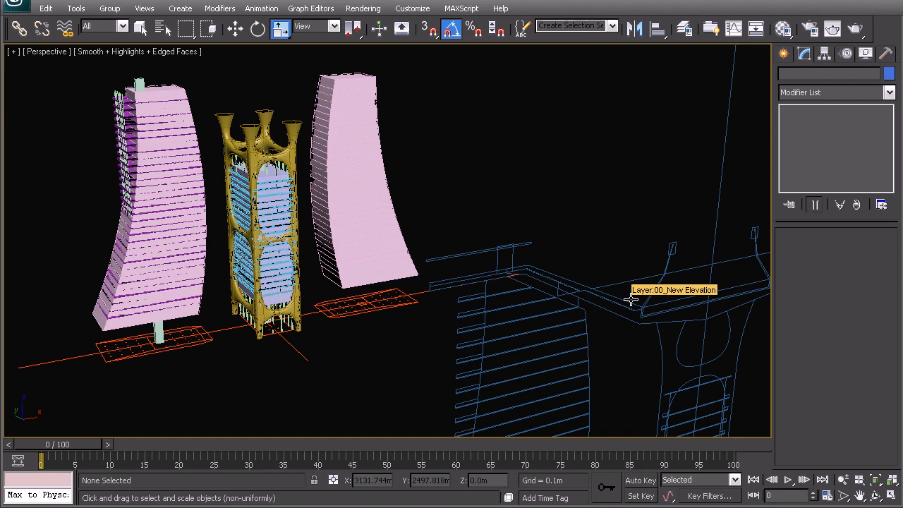
# - Change the object color of the two pink outer towers to the grey-brown custom color
pyautogui.keyDown('alt'); pyautogui.moveTo(224, 146); pyautogui.dragTo(319, 225, button='middle'); pyautogui.keyUp('alt')
pyautogui.scroll(5, 319, 224)
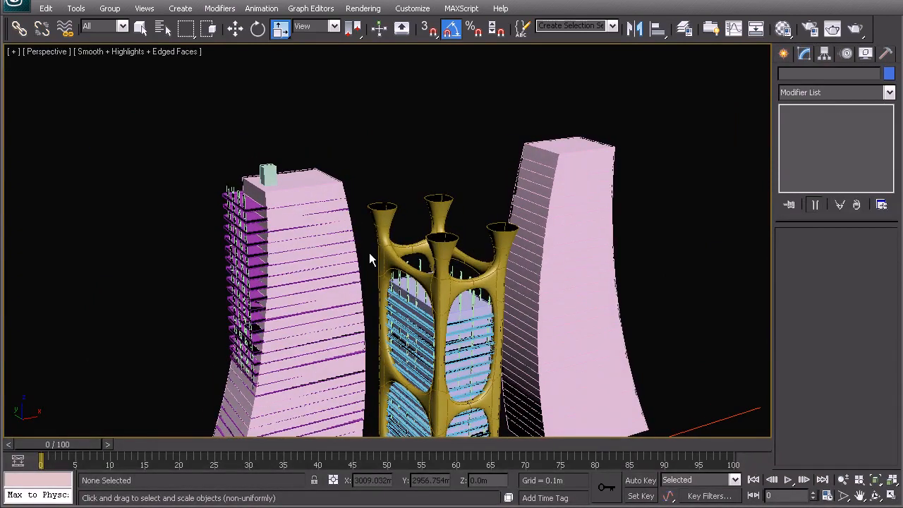
pyautogui.moveTo(343, 237); pyautogui.dragTo(305, 151, button='middle')
pyautogui.click(305, 141)
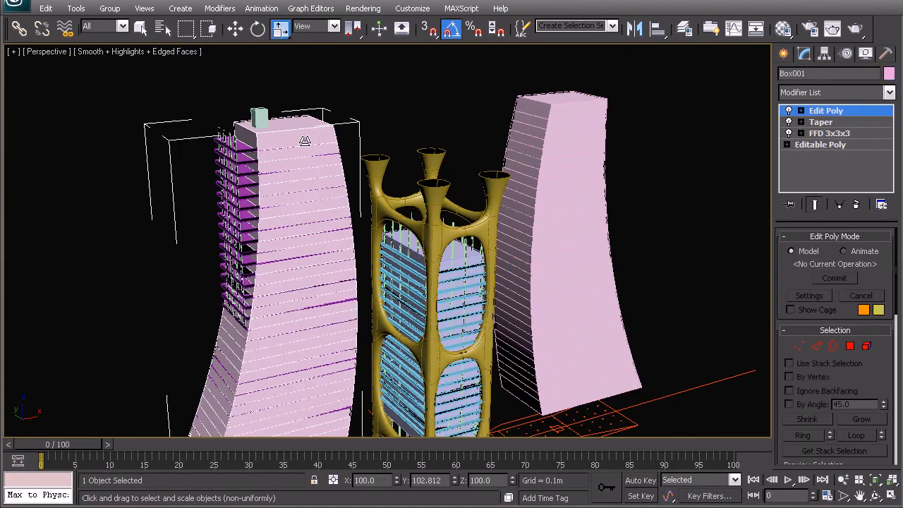
pyautogui.keyDown('ctrl'); pyautogui.click(561, 101); pyautogui.keyUp('ctrl')
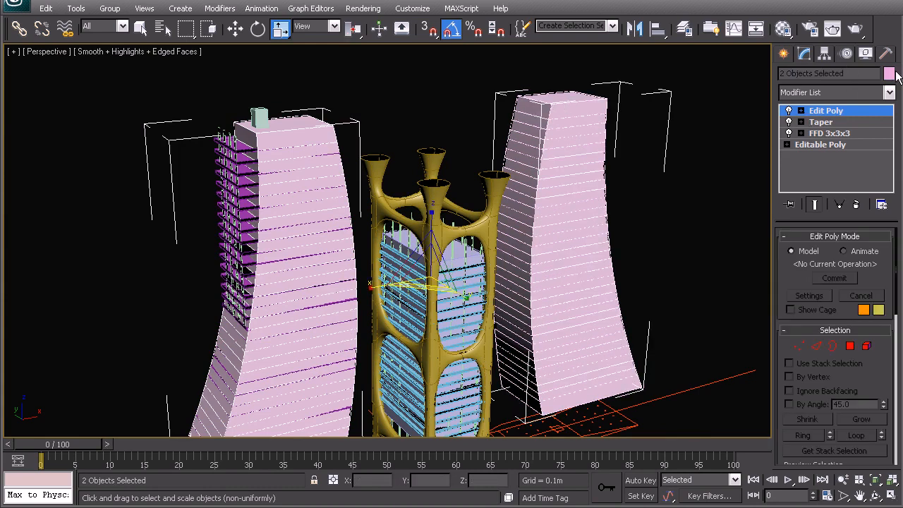
pyautogui.click(888, 74)
pyautogui.click(376, 283)
pyautogui.click(391, 282)
pyautogui.click(410, 281)
pyautogui.click(324, 281)
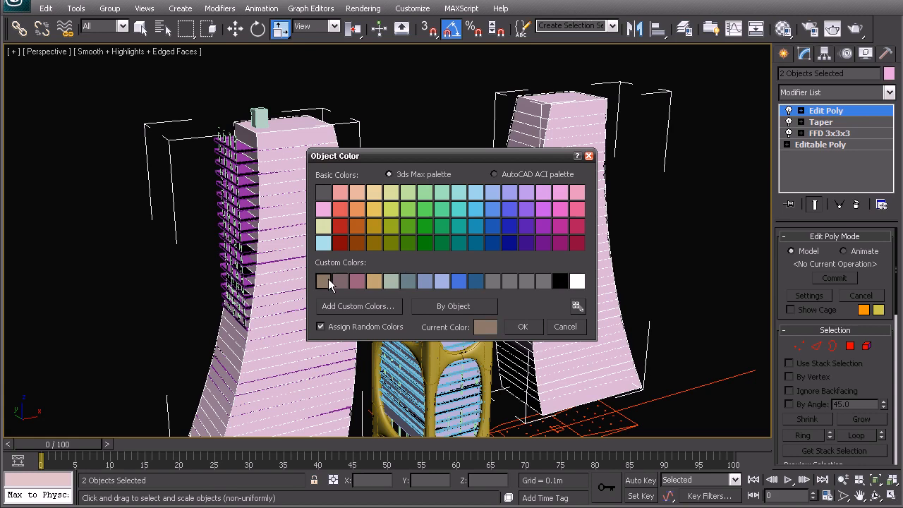
pyautogui.click(523, 328)
pyautogui.click(675, 262)
# - Change the object color of the gold support structure between the towers to the muted mauve custom color
pyautogui.scroll(2, 395, 247)
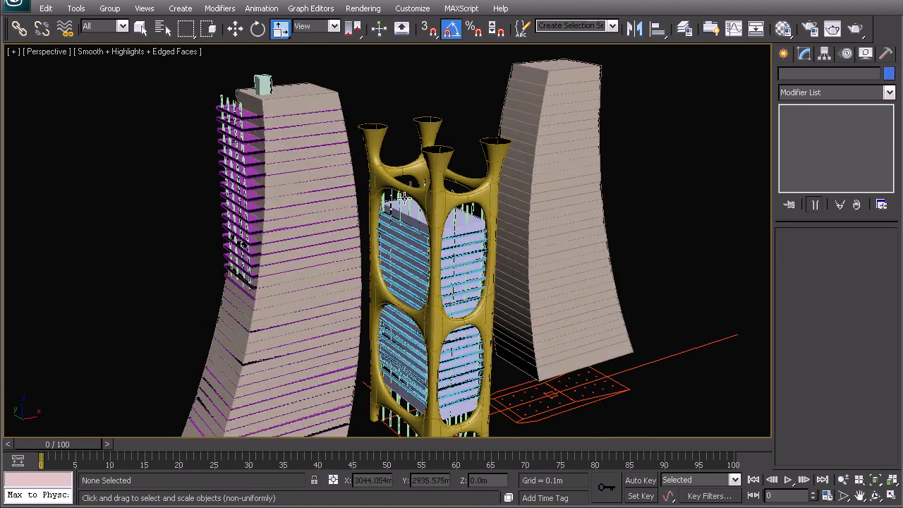
pyautogui.click(397, 243)
pyautogui.click(888, 75)
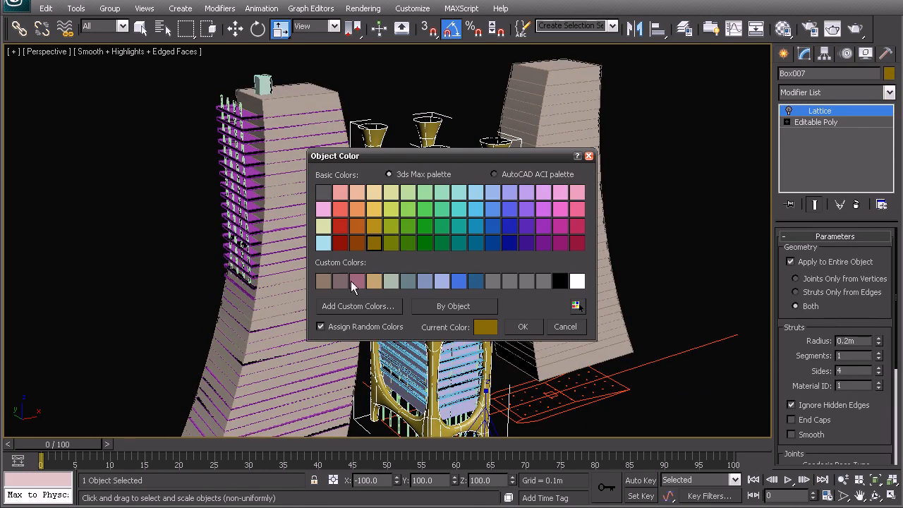
pyautogui.click(533, 331)
pyautogui.click(653, 283)
# - Change the object color of the purple floor slabs in the tower with exposed floors to the tan custom color
pyautogui.moveTo(349, 215)
pyautogui.mouseDown(button='middle')
pyautogui.moveTo(408, 249)
pyautogui.moveTo(356, 227)
pyautogui.mouseUp(button='middle')
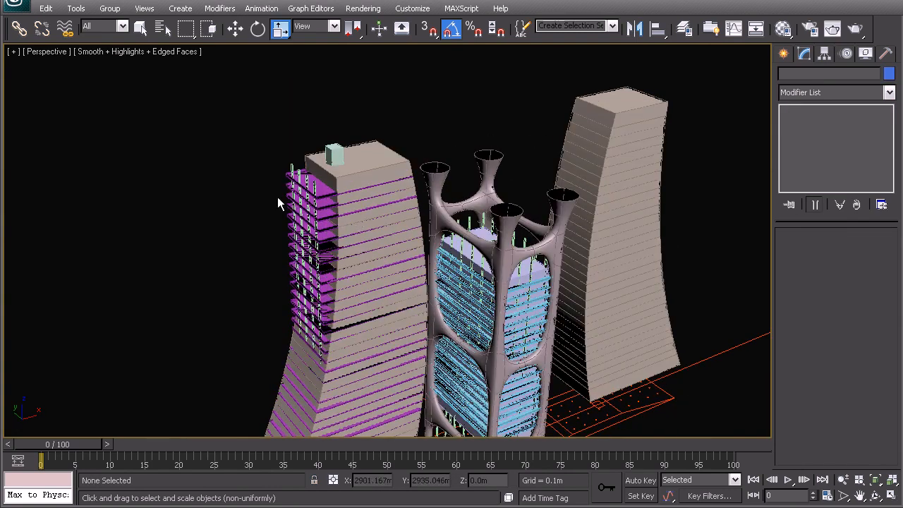
pyautogui.click(325, 190)
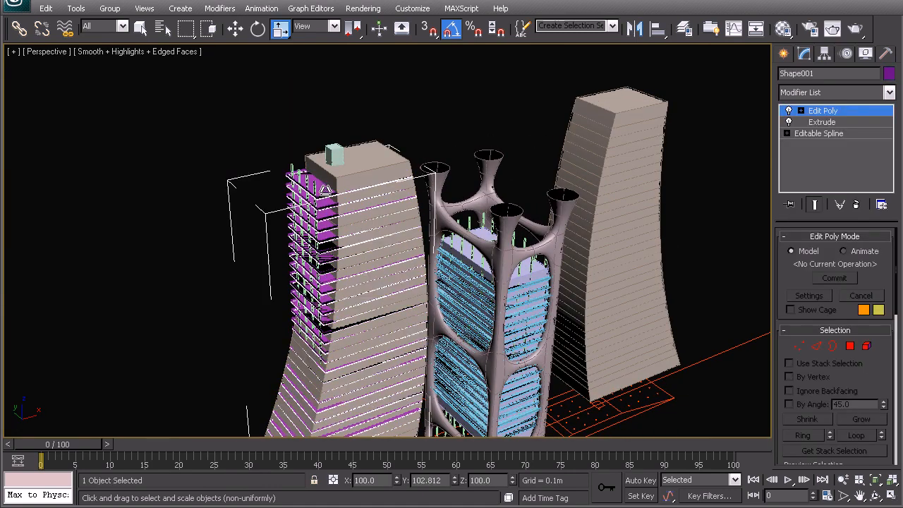
pyautogui.click(888, 74)
pyautogui.click(379, 279)
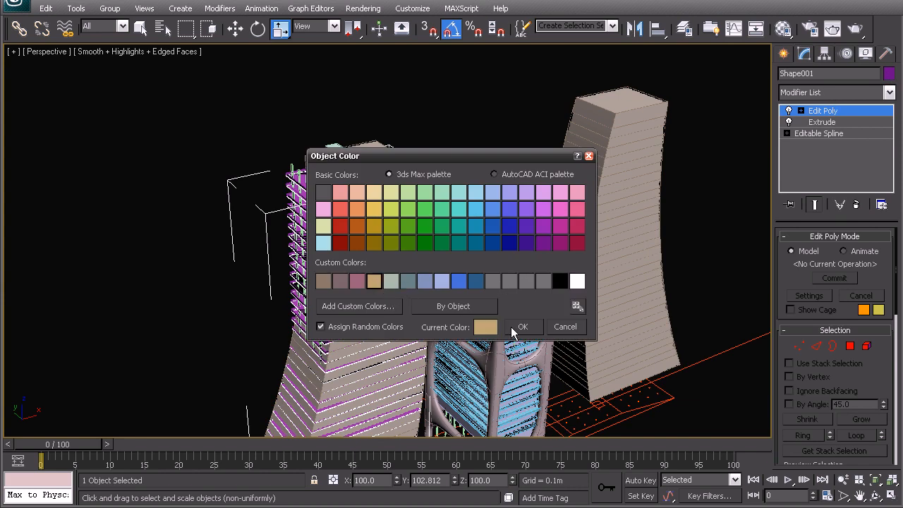
pyautogui.click(523, 327)
pyautogui.click(503, 111)
# - Change the object color of the purple balustrades along the exposed slab edges to the pale grey-green custom color
pyautogui.keyDown('alt'); pyautogui.moveTo(503, 111); pyautogui.dragTo(493, 141, button='middle'); pyautogui.keyUp('alt')
pyautogui.scroll(6, 338, 208)
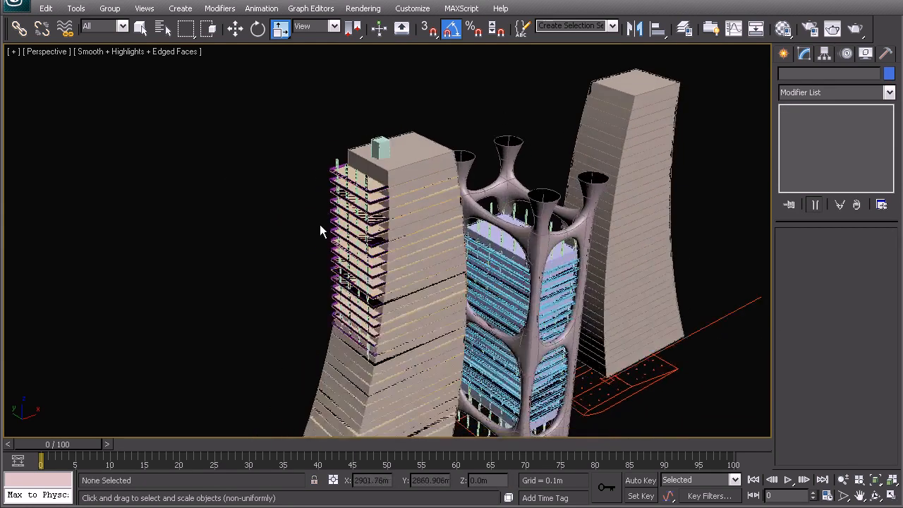
pyautogui.click(299, 88)
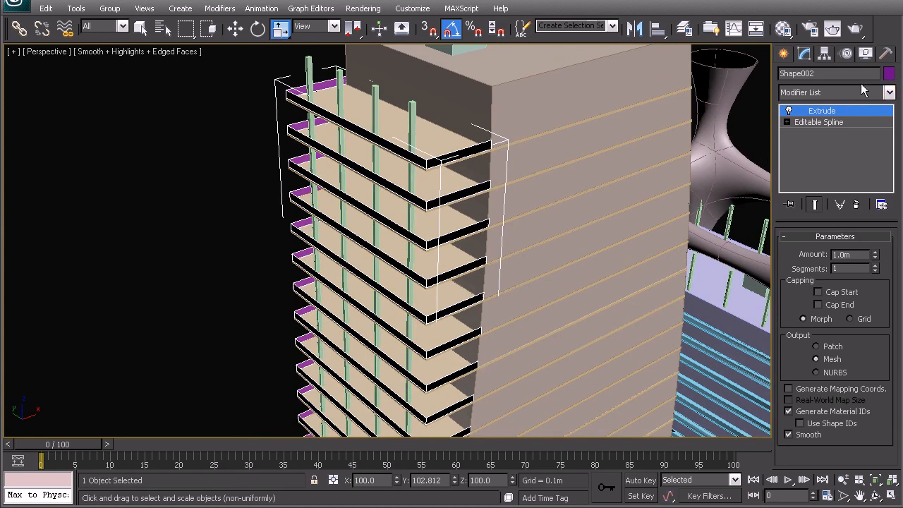
pyautogui.click(888, 74)
pyautogui.click(396, 281)
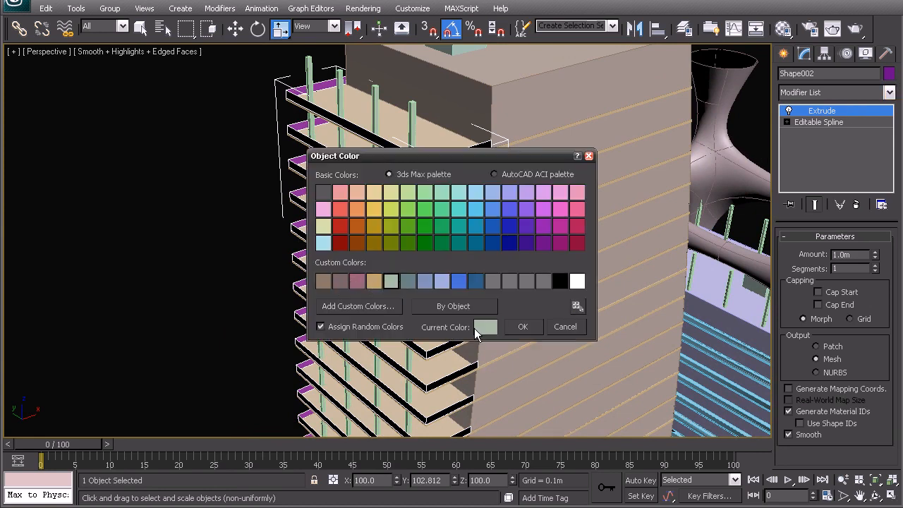
pyautogui.click(521, 328)
pyautogui.click(264, 248)
# - Change the color of the linked 00_New Plan drawing beneath the towers to dark blue
pyautogui.scroll(-5, 393, 250)
pyautogui.keyDown('alt'); pyautogui.moveTo(263, 248); pyautogui.dragTo(463, 241, button='middle'); pyautogui.keyUp('alt')
pyautogui.scroll(-4, 393, 250)
pyautogui.moveTo(380, 253); pyautogui.dragTo(383, 270, button='middle')
pyautogui.scroll(-3, 384, 270)
pyautogui.moveTo(479, 304); pyautogui.dragTo(411, 264, button='middle')
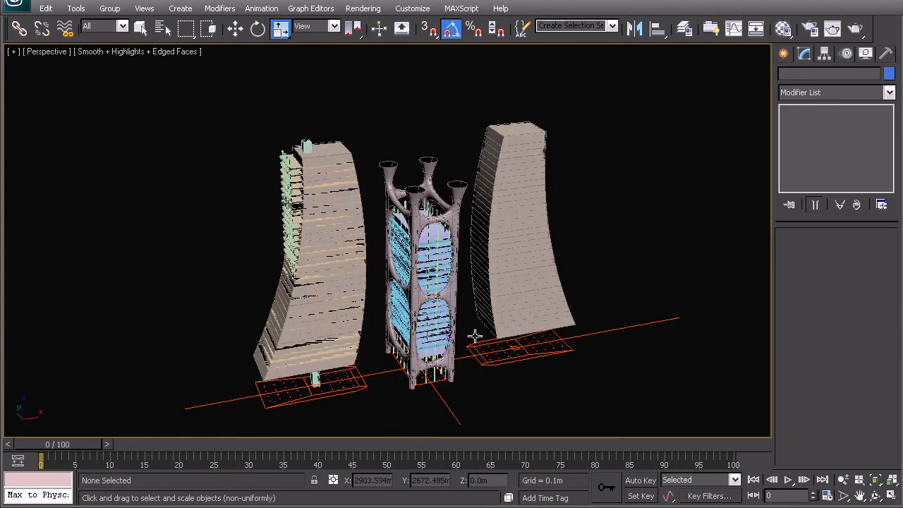
pyautogui.click(530, 350)
pyautogui.click(889, 75)
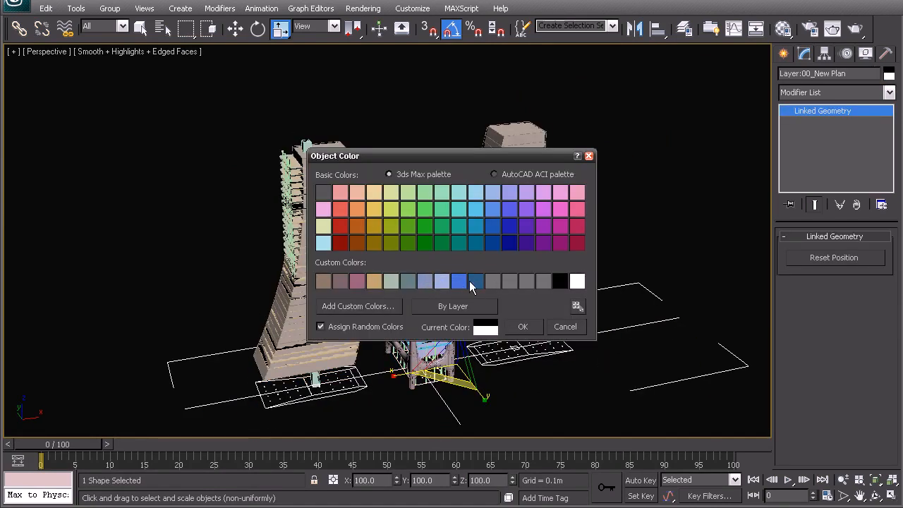
pyautogui.click(489, 241)
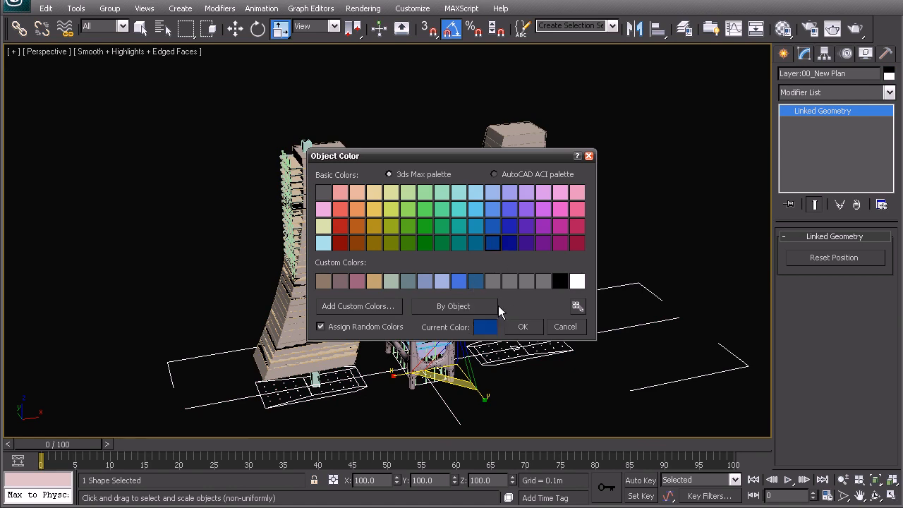
pyautogui.click(523, 327)
pyautogui.click(518, 240)
# - Create a new layer named 04_Stad Steating
pyautogui.keyDown('alt'); pyautogui.moveTo(518, 240); pyautogui.dragTo(350, 242, button='middle'); pyautogui.keyUp('alt')
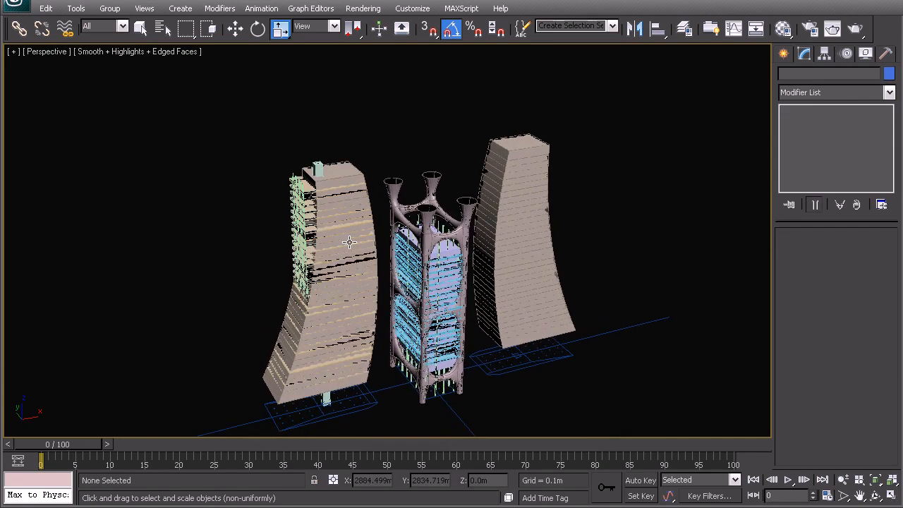
pyautogui.click(684, 28)
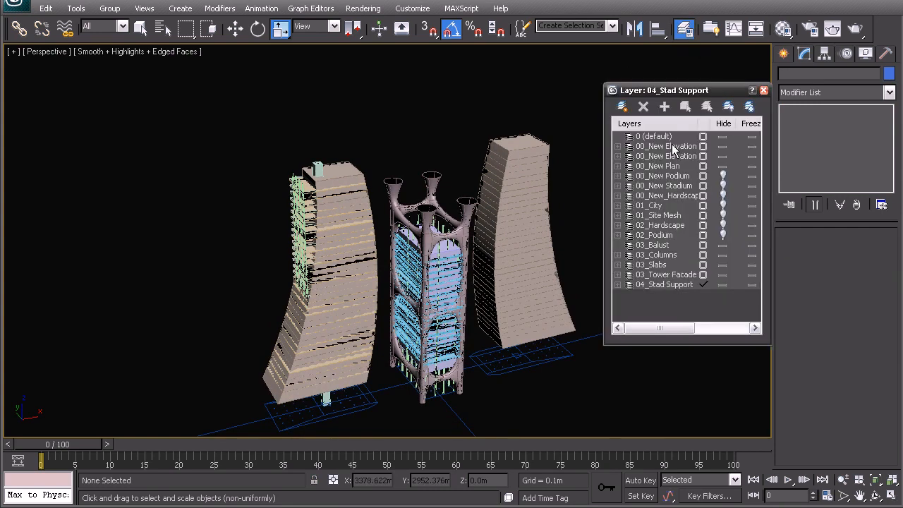
pyautogui.click(621, 106)
pyautogui.click(651, 293)
pyautogui.write('0')
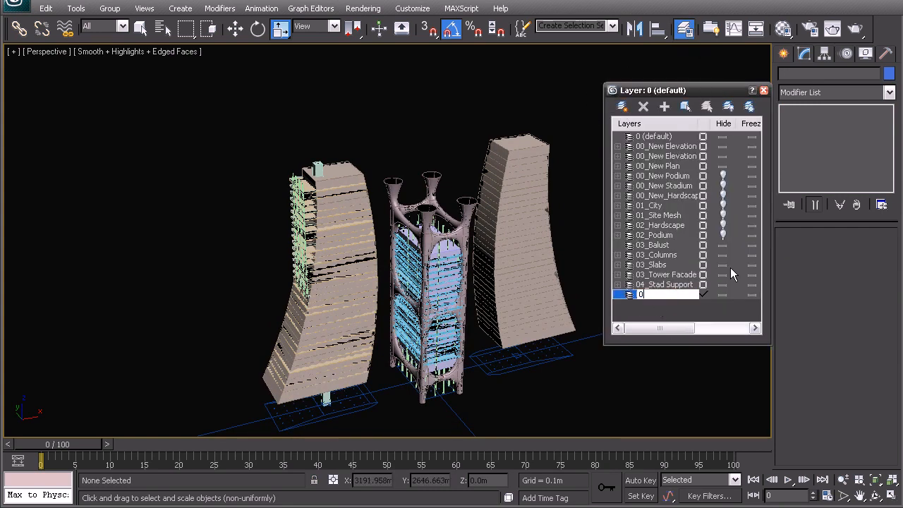
pyautogui.write('4_Stad Steating')
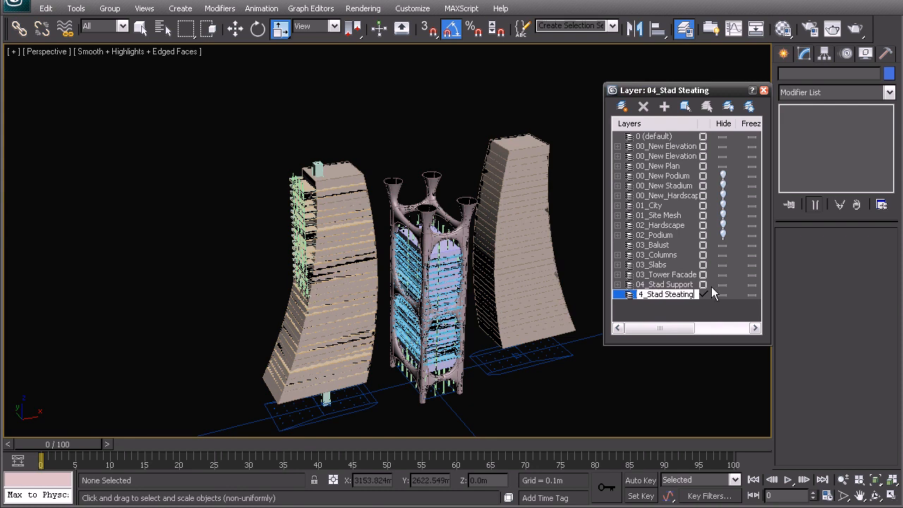
pyautogui.press('Return')
# - Set the 04_Stad Steating layer's active color to dark orange in its properties and close the layer manager
pyautogui.rightClick(682, 294)
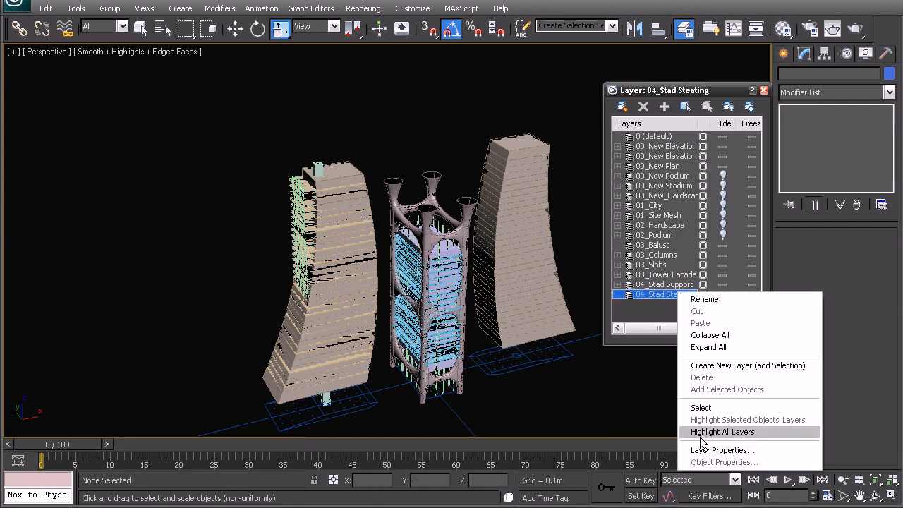
pyautogui.click(721, 450)
pyautogui.click(514, 197)
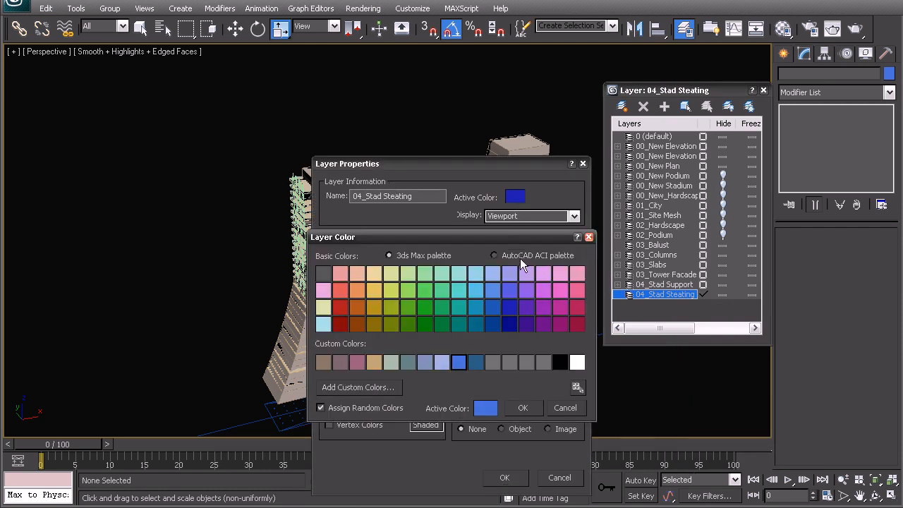
pyautogui.click(409, 306)
pyautogui.click(357, 308)
pyautogui.click(515, 409)
pyautogui.click(504, 477)
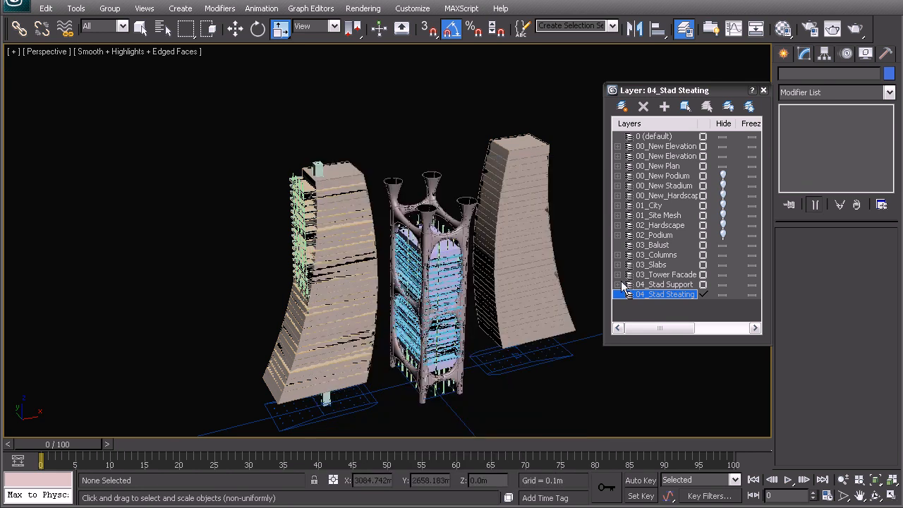
pyautogui.click(764, 90)
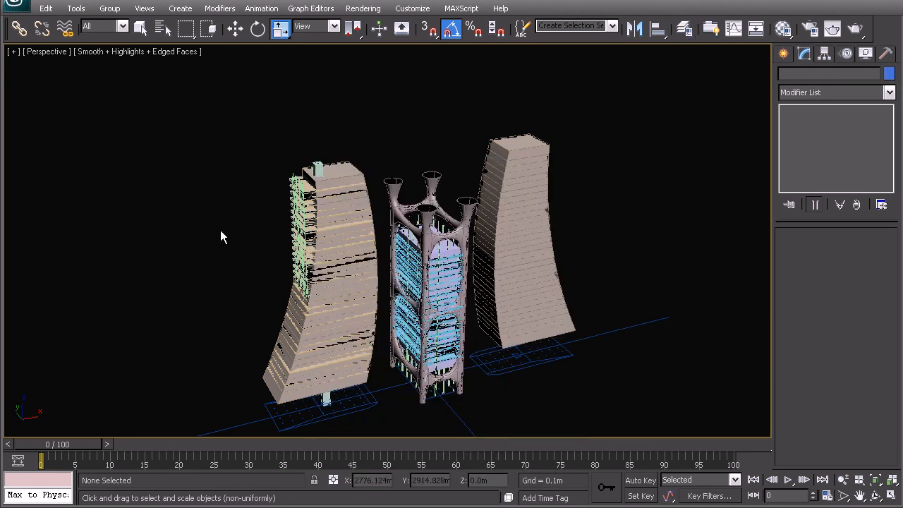
# - Hide the 03_Balust, 03_Columns, 03_Slabs, 03_Tower Facade and 04_Stad Support layers, keeping 04_Stad Steating visible
pyautogui.moveTo(467, 255)
pyautogui.keyDown('alt'); pyautogui.mouseDown(button='middle')
pyautogui.moveTo(431, 249)
pyautogui.moveTo(433, 187)
pyautogui.moveTo(472, 265)
pyautogui.moveTo(457, 255)
pyautogui.mouseUp(button='middle'); pyautogui.keyUp('alt')
pyautogui.moveTo(375, 259); pyautogui.dragTo(341, 261, button='middle')
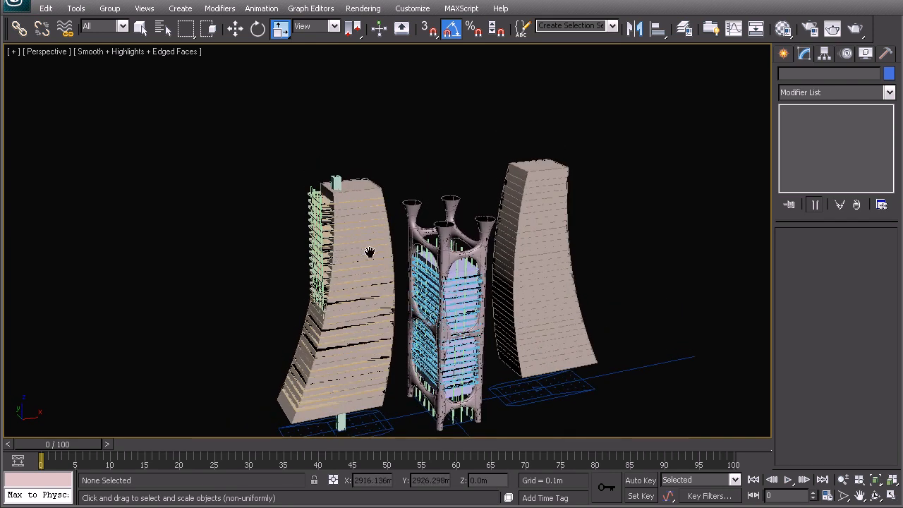
pyautogui.moveTo(462, 235); pyautogui.dragTo(487, 304, button='middle')
pyautogui.click(684, 30)
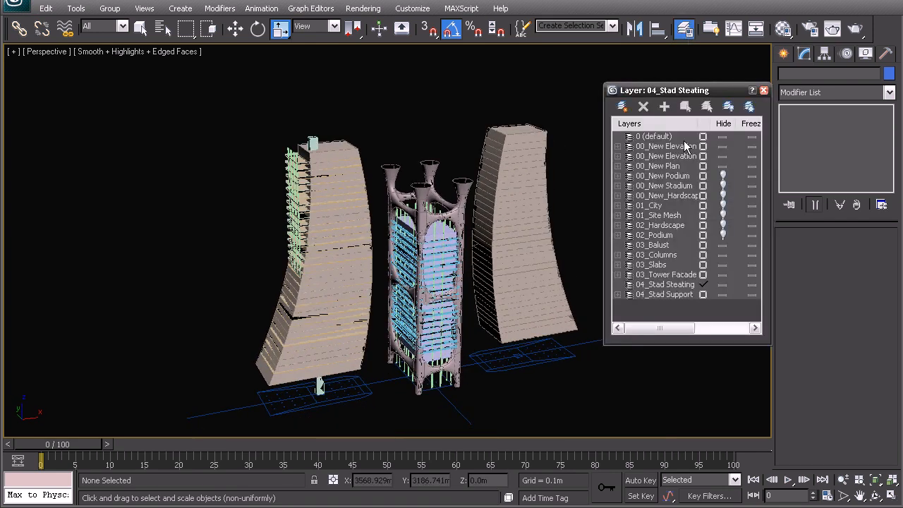
pyautogui.click(722, 244)
pyautogui.click(722, 255)
pyautogui.click(722, 265)
pyautogui.click(722, 274)
pyautogui.click(722, 285)
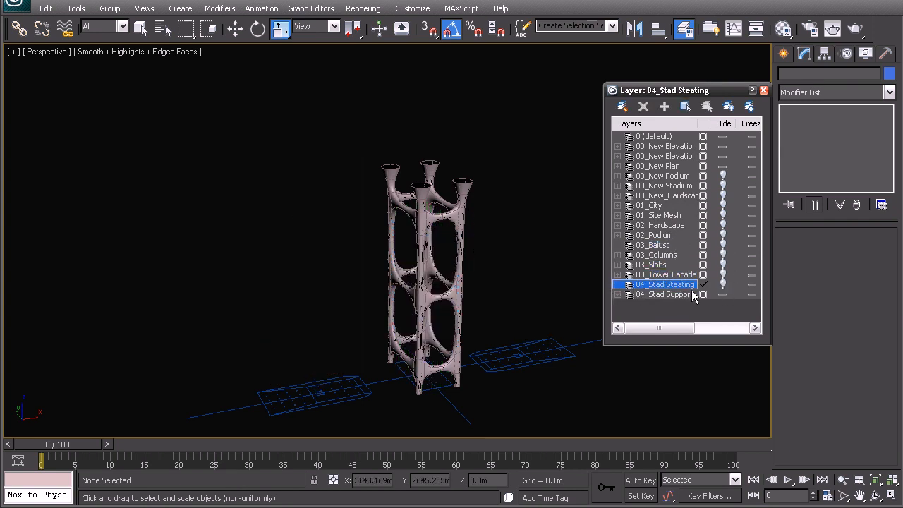
pyautogui.click(722, 294)
pyautogui.click(722, 285)
# - Hide the 00_New Plan layer and unhide the 00_New Stadium layer
pyautogui.moveTo(457, 290); pyautogui.dragTo(415, 232, button='middle')
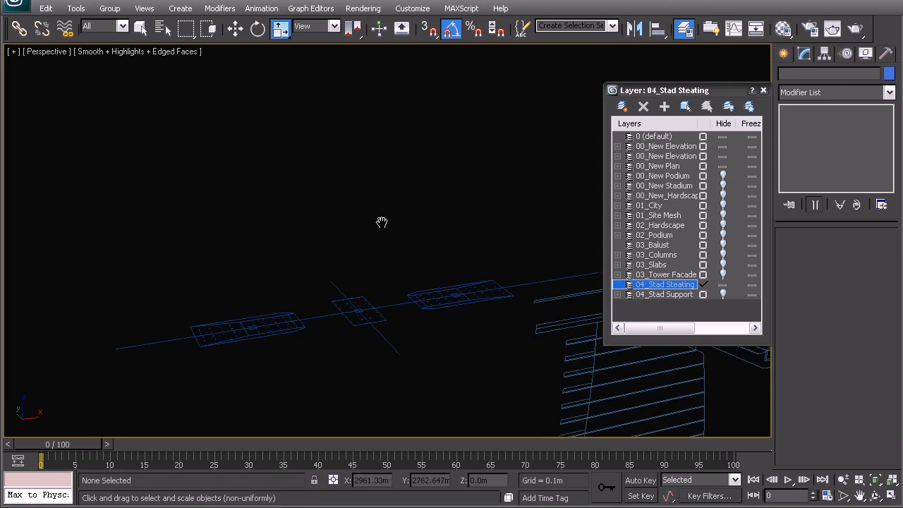
pyautogui.scroll(-5, 427, 283)
pyautogui.moveTo(428, 297); pyautogui.dragTo(372, 252, button='middle')
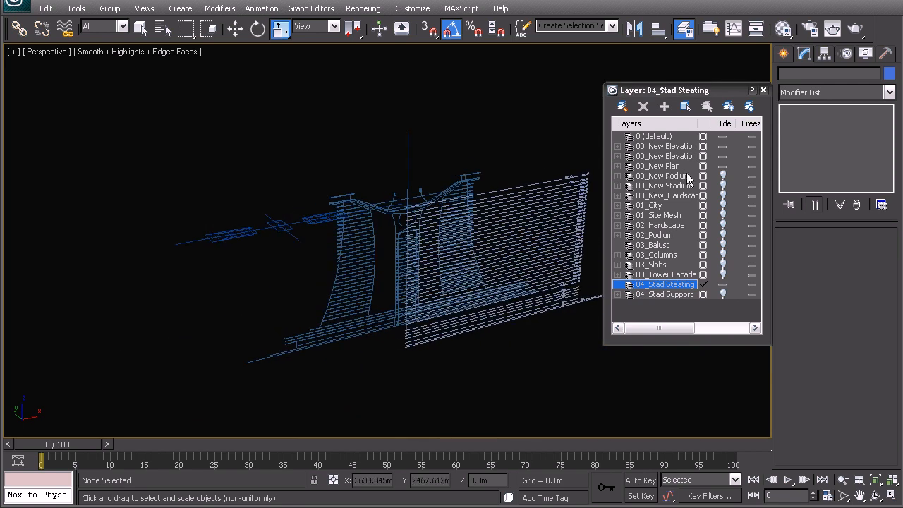
pyautogui.keyDown('alt'); pyautogui.moveTo(406, 205); pyautogui.dragTo(298, 230, button='middle'); pyautogui.keyUp('alt')
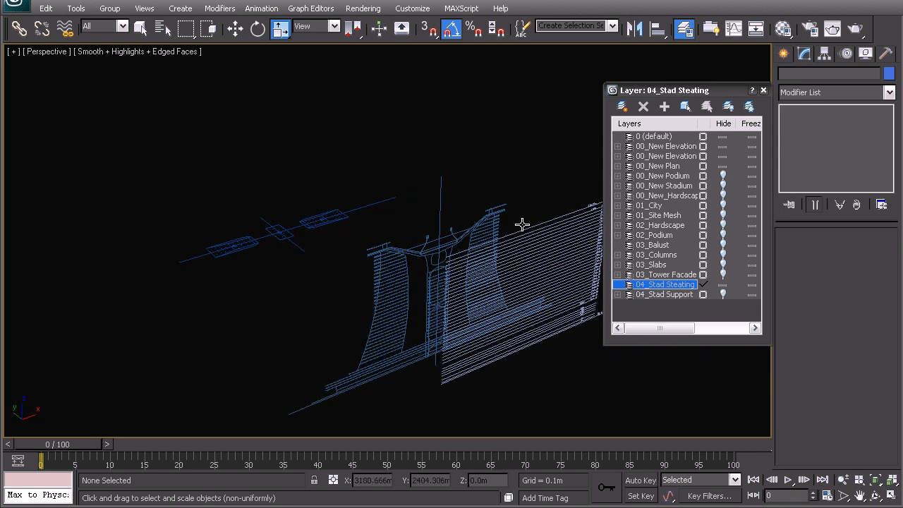
pyautogui.click(723, 167)
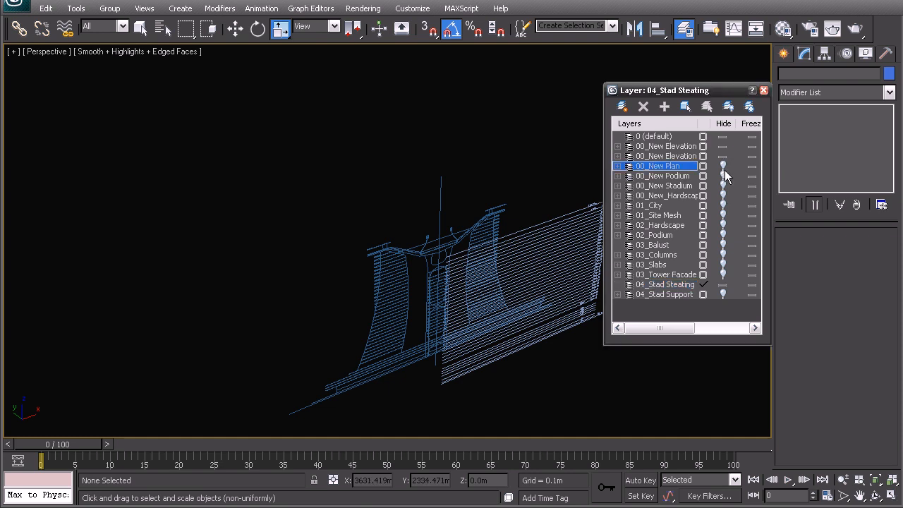
pyautogui.click(724, 175)
pyautogui.click(723, 176)
pyautogui.click(724, 185)
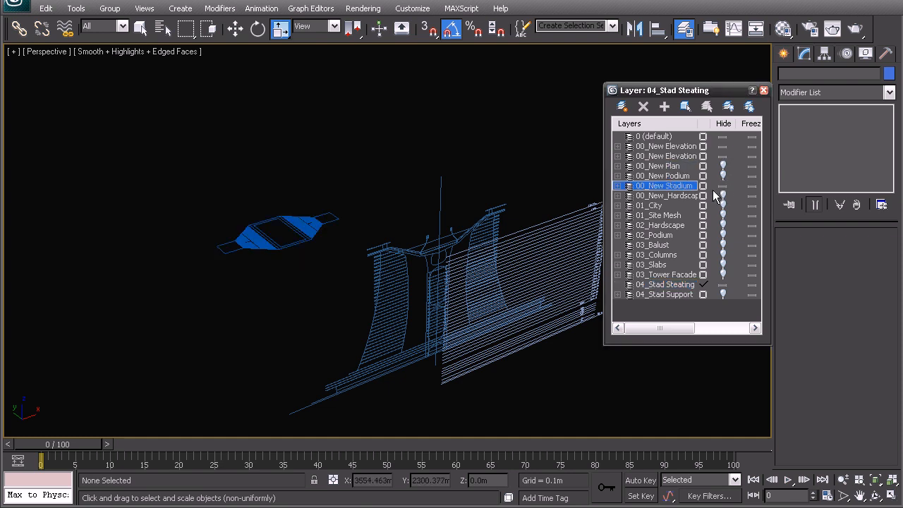
# - Close the layer manager and isolate the linked stadium plan together with the blue tower elevation drawing
pyautogui.keyDown('alt'); pyautogui.moveTo(427, 287); pyautogui.dragTo(372, 254, button='middle'); pyautogui.keyUp('alt')
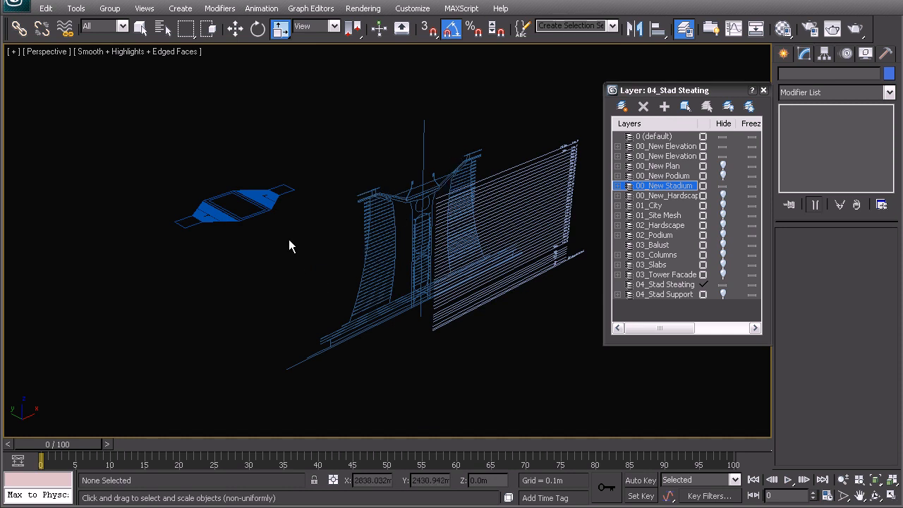
pyautogui.moveTo(286, 244); pyautogui.dragTo(394, 261, button='middle')
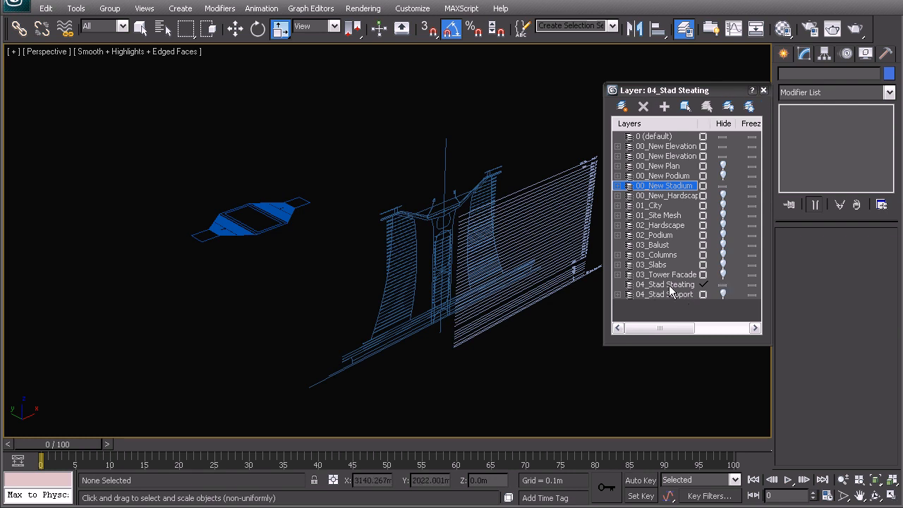
pyautogui.click(764, 90)
pyautogui.click(258, 209)
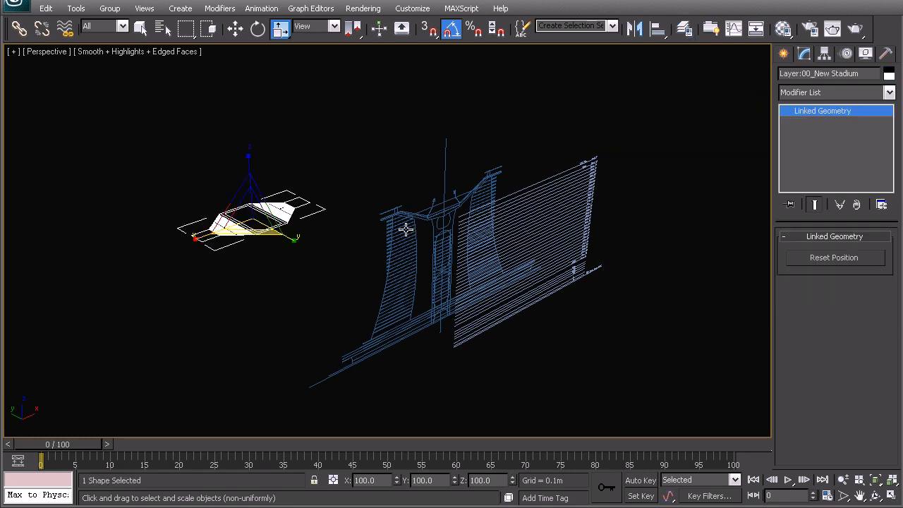
pyautogui.keyDown('ctrl'); pyautogui.click(406, 230); pyautogui.keyUp('ctrl')
pyautogui.rightClick(452, 225)
pyautogui.click(482, 111)
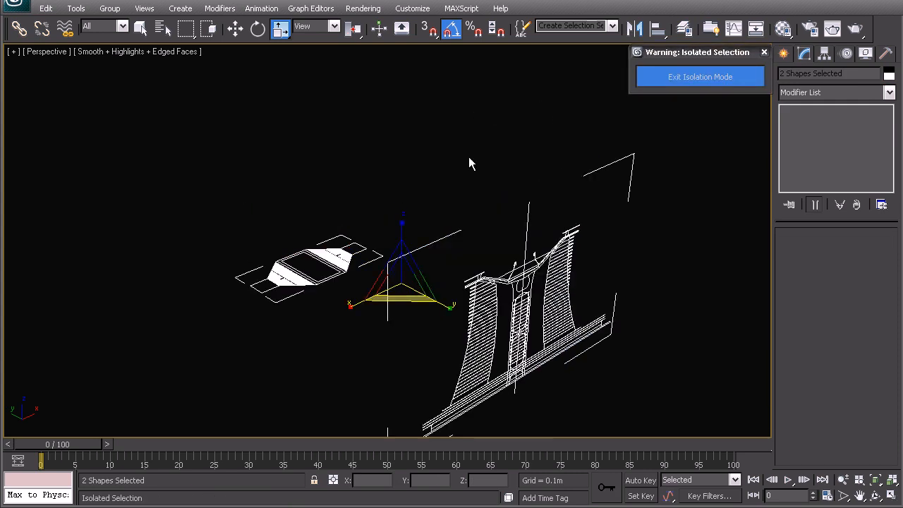
# - Draw a 90 by 45 m plane snapped to the stadium plan's inner rectangle, with 2 length and 2 width segments
pyautogui.click(394, 243)
pyautogui.keyDown('alt'); pyautogui.moveTo(329, 252); pyautogui.dragTo(373, 307, button='middle'); pyautogui.keyUp('alt')
pyautogui.press('t')
pyautogui.scroll(-5, 343, 210)
pyautogui.scroll(3, 428, 247)
pyautogui.moveTo(487, 241); pyautogui.dragTo(332, 260, button='middle')
pyautogui.scroll(1, 331, 284)
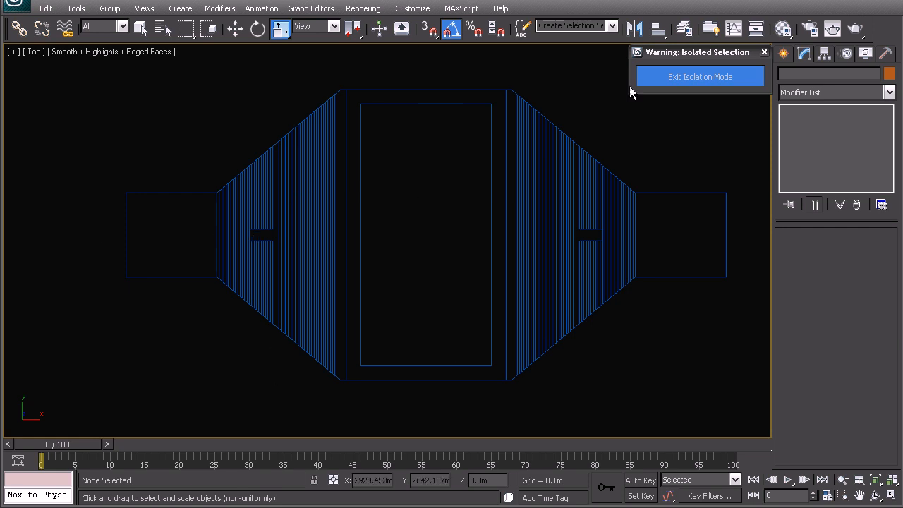
pyautogui.click(785, 53)
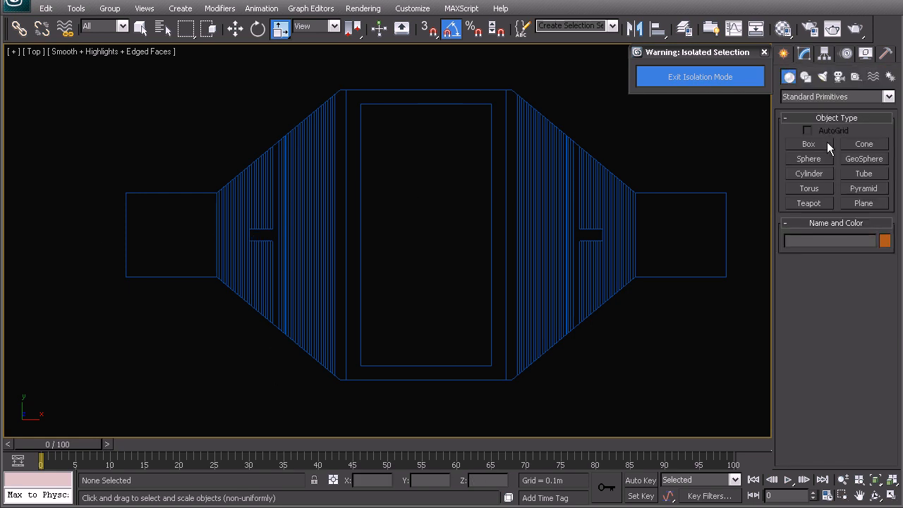
pyautogui.click(865, 204)
pyautogui.press('s')
pyautogui.moveTo(361, 104); pyautogui.dragTo(492, 367)
pyautogui.rightClick(880, 371)
pyautogui.click(880, 385)
pyautogui.click(880, 385)
pyautogui.click(880, 364)
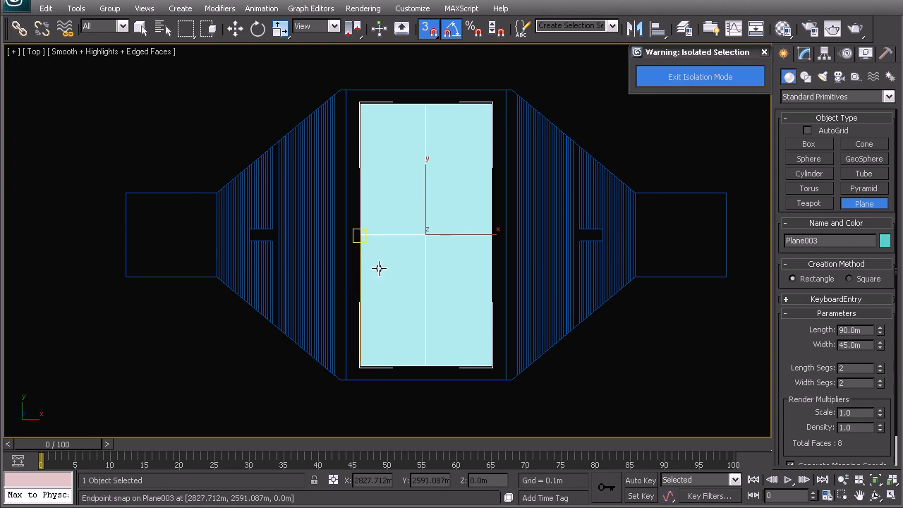
# - Display the plane in wireframe, convert it to an Editable Poly and select its outer border
pyautogui.moveTo(424, 289); pyautogui.dragTo(446, 289, button='middle')
pyautogui.press('F3')
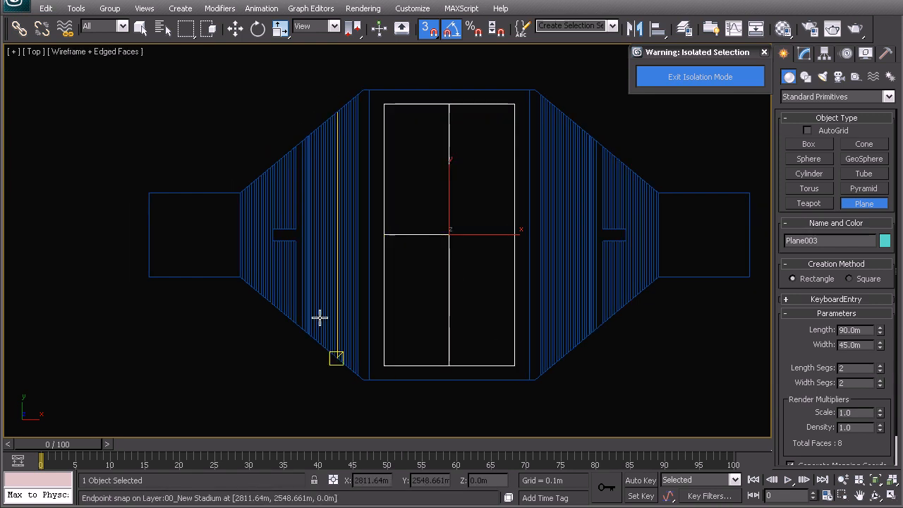
pyautogui.moveTo(311, 219); pyautogui.dragTo(315, 244, button='middle')
pyautogui.scroll(2, 392, 236)
pyautogui.press('r')
pyautogui.click(805, 54)
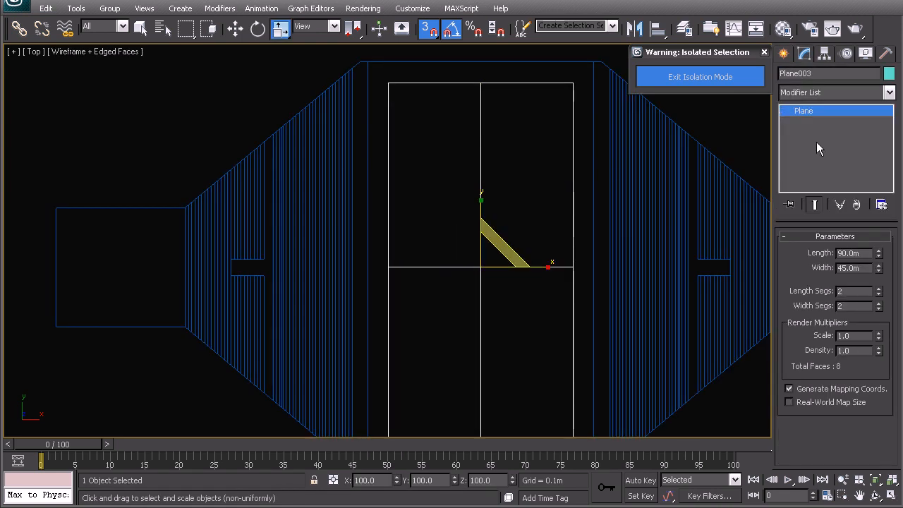
pyautogui.moveTo(426, 261); pyautogui.dragTo(382, 236, button='middle')
pyautogui.rightClick(383, 236)
pyautogui.moveTo(445, 355)
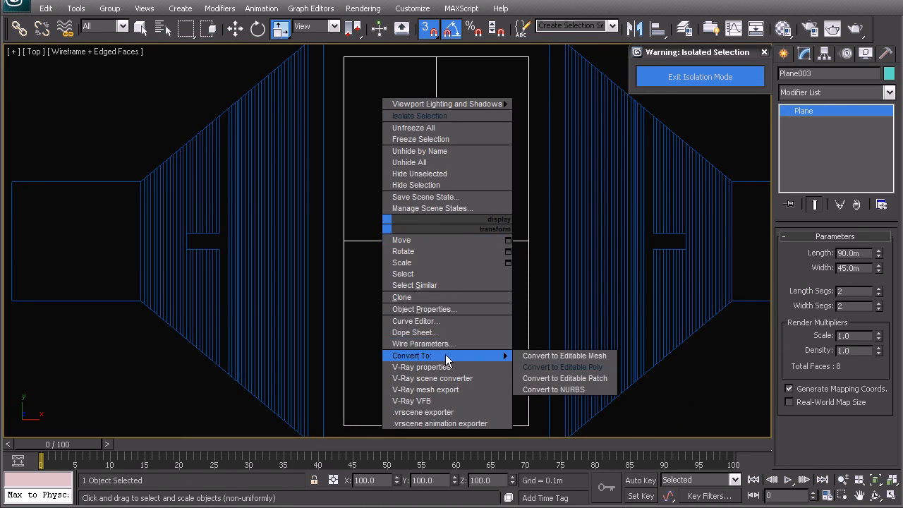
pyautogui.click(565, 363)
pyautogui.click(833, 252)
pyautogui.click(530, 299)
pyautogui.moveTo(454, 264); pyautogui.dragTo(458, 285, button='middle')
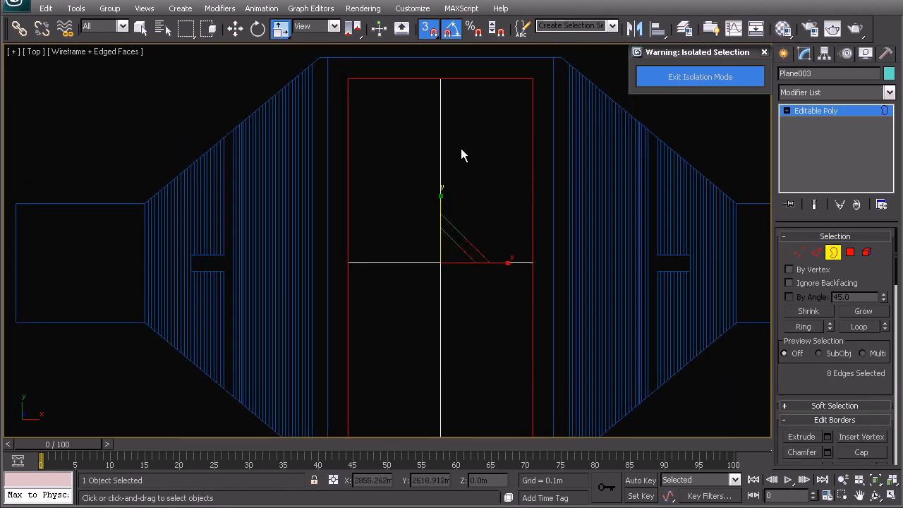
pyautogui.moveTo(444, 213); pyautogui.dragTo(446, 233, button='middle')
pyautogui.keyDown('shift'); pyautogui.moveTo(468, 258); pyautogui.dragTo(464, 245); pyautogui.keyUp('shift')
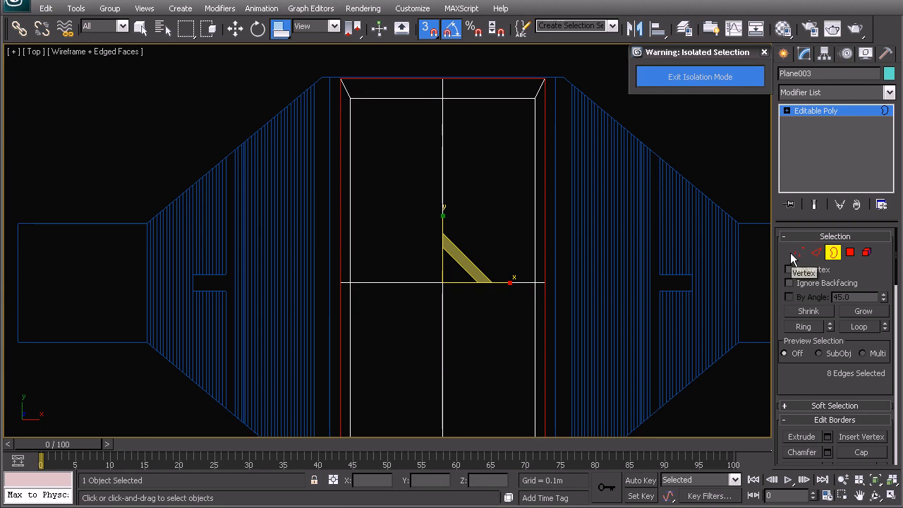
pyautogui.moveTo(442, 248); pyautogui.dragTo(421, 252, button='middle')
pyautogui.hotkey('ctrl', 'z')
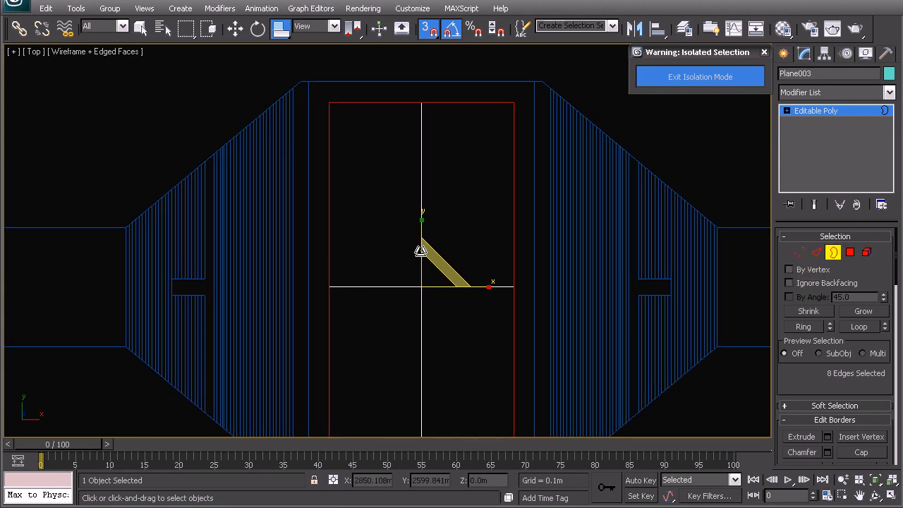
# - Scale a copy of the border outward and move the new ring's upper vertices onto the plan's outer line
pyautogui.keyDown('shift'); pyautogui.moveTo(437, 262); pyautogui.dragTo(442, 252); pyautogui.keyUp('shift')
pyautogui.click(797, 253)
pyautogui.moveTo(339, 124); pyautogui.dragTo(330, 278, button='middle')
pyautogui.scroll(2, 329, 279)
pyautogui.moveTo(191, 191); pyautogui.dragTo(636, 239)
pyautogui.scroll(4, 471, 259)
pyautogui.moveTo(472, 259); pyautogui.dragTo(346, 259, button='middle')
pyautogui.press('w')
pyautogui.moveTo(362, 195)
pyautogui.mouseDown()
pyautogui.moveTo(363, 161)
pyautogui.moveTo(355, 212)
pyautogui.moveTo(356, 197)
pyautogui.mouseUp()
pyautogui.press('s')
# - Move the three vertices on the ring's left side about 2.36 m outward in X onto the plan's line
pyautogui.scroll(-3, 329, 240)
pyautogui.scroll(-2, 328, 241)
pyautogui.moveTo(271, 311); pyautogui.dragTo(317, 176, button='middle')
pyautogui.moveTo(260, 100); pyautogui.dragTo(282, 124)
pyautogui.scroll(-3, 281, 138)
pyautogui.moveTo(306, 323); pyautogui.dragTo(307, 210, button='middle')
pyautogui.keyDown('ctrl'); pyautogui.moveTo(297, 344); pyautogui.dragTo(337, 359); pyautogui.keyUp('ctrl')
pyautogui.keyDown('ctrl'); pyautogui.moveTo(324, 195); pyautogui.dragTo(321, 238); pyautogui.keyUp('ctrl')
pyautogui.scroll(6, 338, 223)
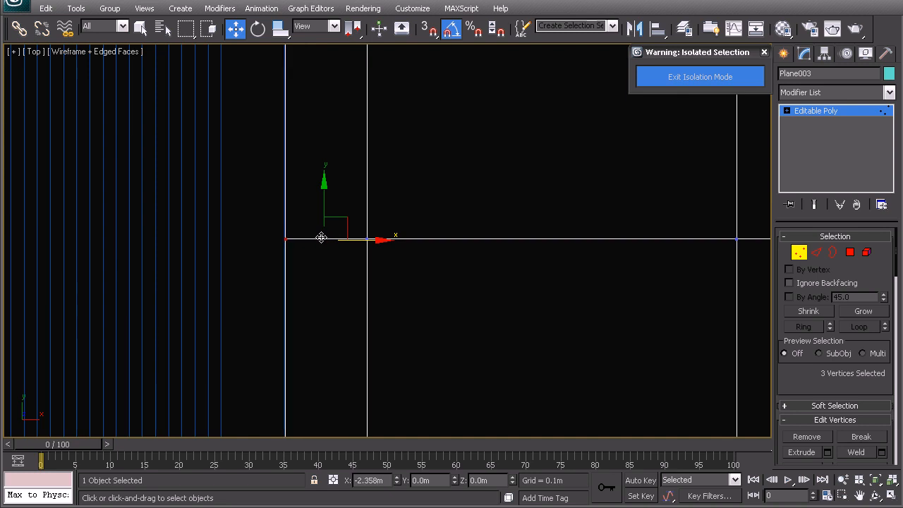
pyautogui.scroll(-2, 311, 254)
pyautogui.press('p')
pyautogui.keyDown('alt'); pyautogui.moveTo(311, 259); pyautogui.dragTo(347, 229, button='middle'); pyautogui.keyUp('alt')
pyautogui.scroll(3, 358, 259)
pyautogui.rightClick(382, 245)
pyautogui.click(359, 229)
# - Keep the three polygons of the far-left quarter of the plane and delete all the others
pyautogui.keyDown('alt'); pyautogui.moveTo(171, 175); pyautogui.dragTo(374, 257, button='middle'); pyautogui.keyUp('alt')
pyautogui.click(849, 252)
pyautogui.moveTo(446, 195); pyautogui.dragTo(428, 266, button='middle')
pyautogui.click(386, 210)
pyautogui.keyDown('ctrl'); pyautogui.click(420, 170); pyautogui.keyUp('ctrl')
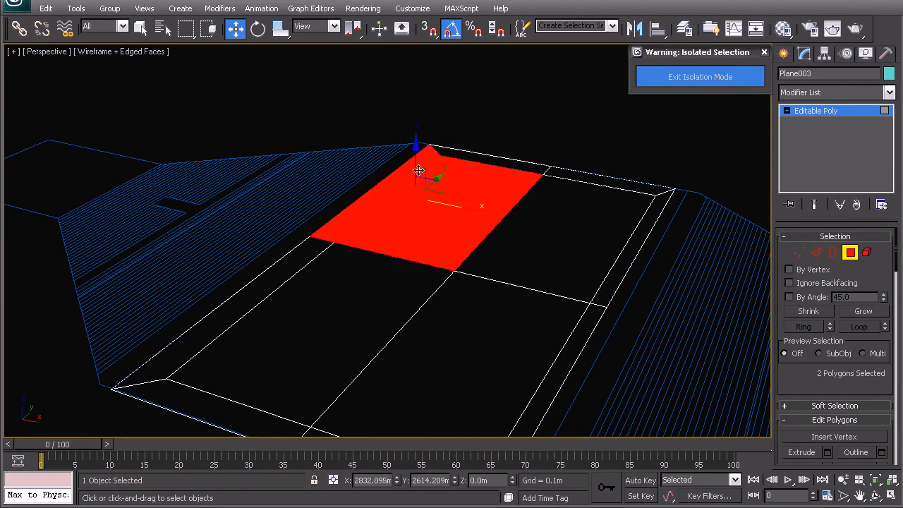
pyautogui.keyDown('ctrl'); pyautogui.click(448, 147); pyautogui.keyUp('ctrl')
pyautogui.keyDown('alt'); pyautogui.moveTo(429, 234); pyautogui.dragTo(341, 214, button='middle'); pyautogui.keyUp('alt')
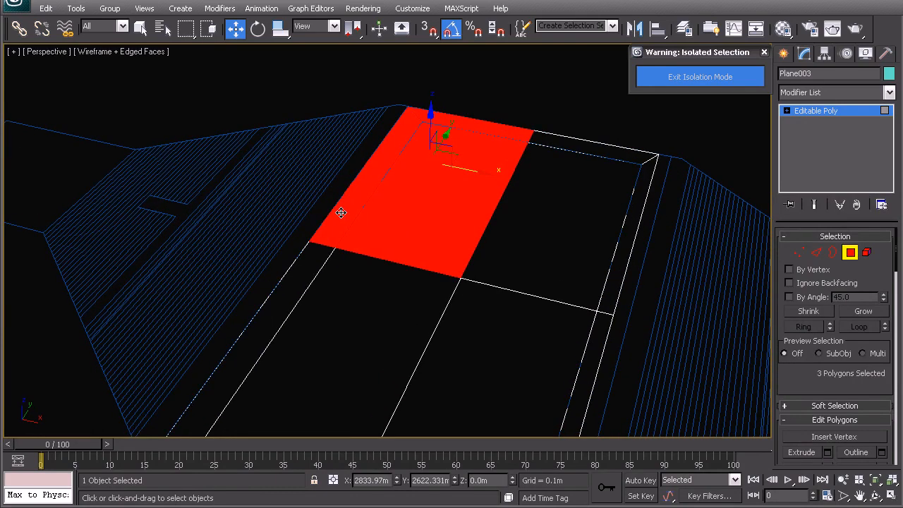
pyautogui.hotkey('ctrl', 'i')
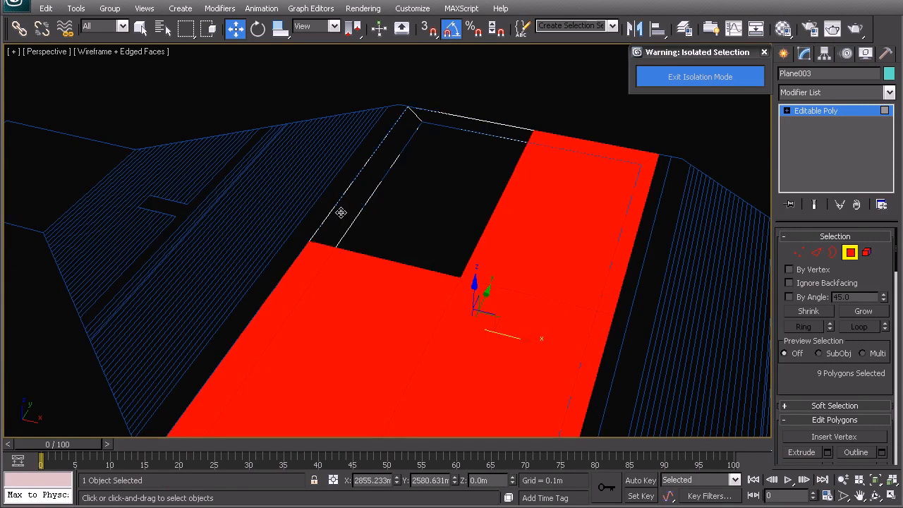
pyautogui.press('Delete')
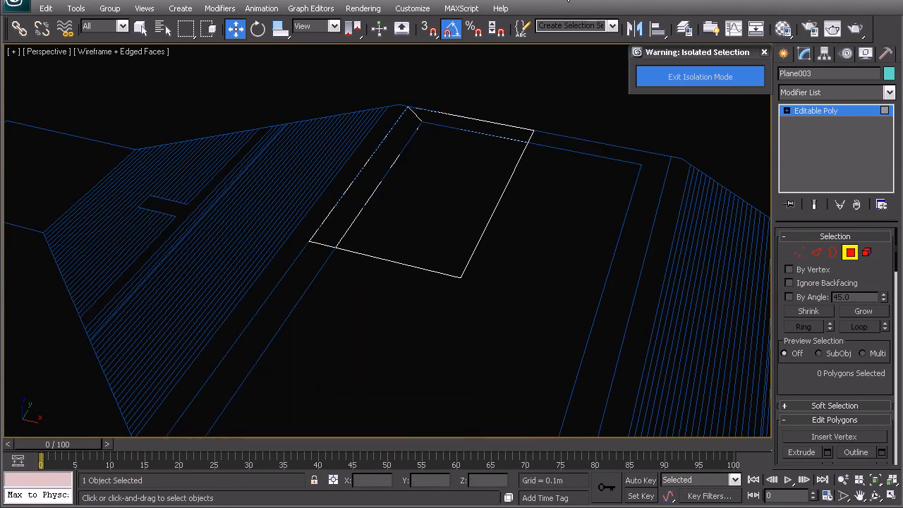
pyautogui.rightClick(444, 159)
pyautogui.click(416, 141)
pyautogui.rightClick(400, 161)
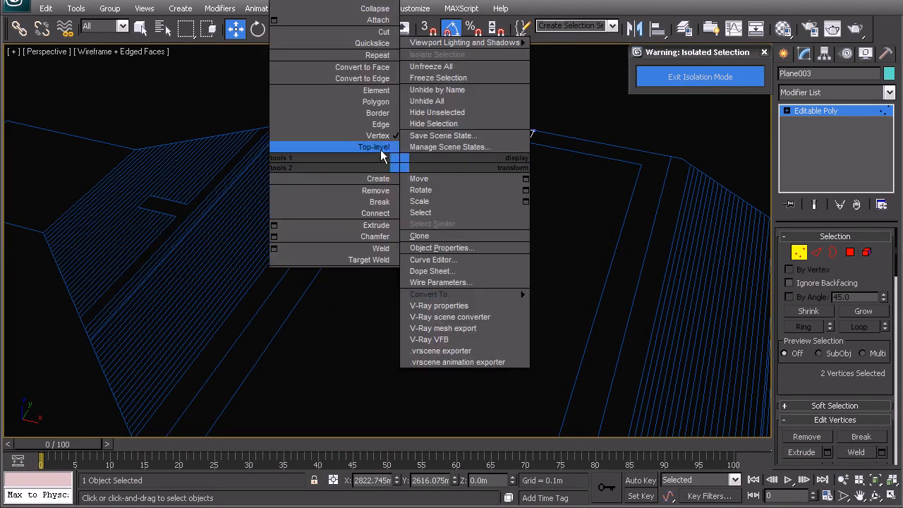
pyautogui.click(385, 149)
pyautogui.click(815, 253)
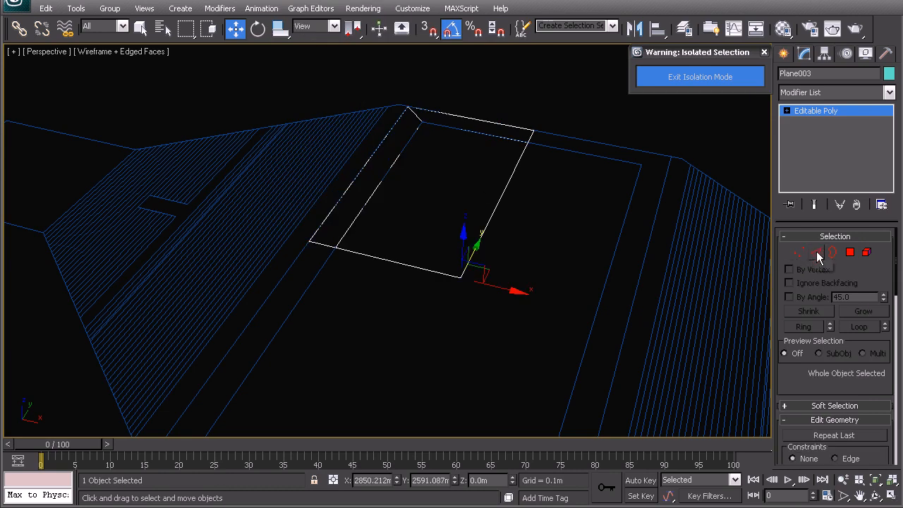
pyautogui.click(331, 211)
pyautogui.moveTo(374, 227); pyautogui.dragTo(433, 160, button='middle')
pyautogui.scroll(3, 412, 304)
pyautogui.scroll(-7, 455, 194)
pyautogui.moveTo(466, 376); pyautogui.dragTo(466, 225, button='middle')
pyautogui.rightClick(464, 216)
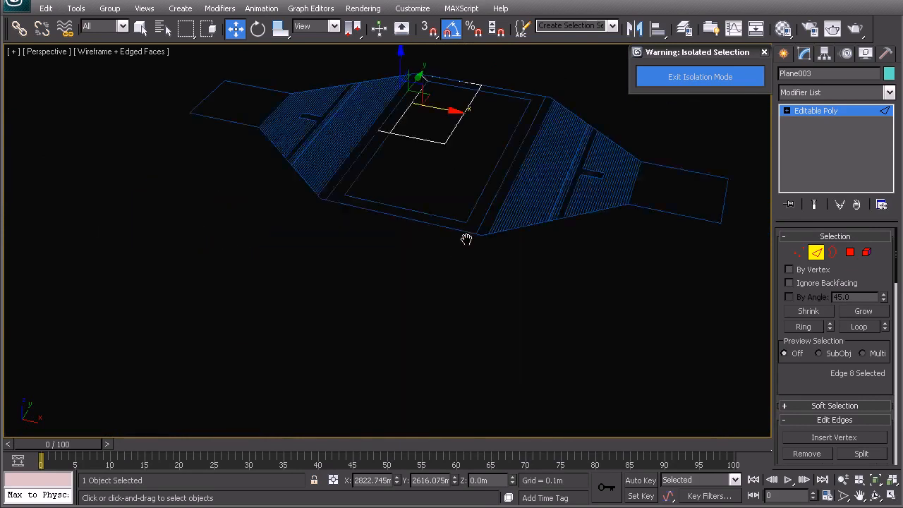
pyautogui.rightClick(428, 305)
pyautogui.scroll(-5, 427, 308)
pyautogui.scroll(6, 339, 303)
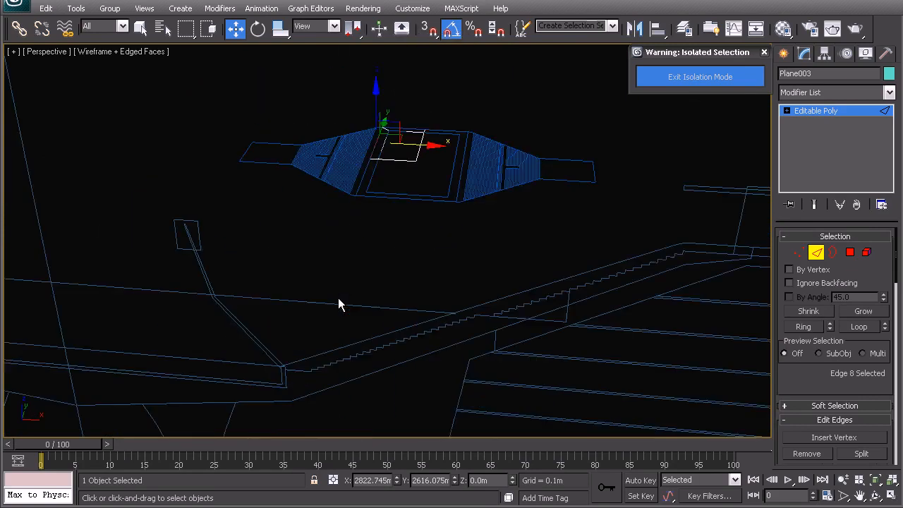
# - Raise the whole quarter plane in the front elevation to the stadium floor, at about 153.86 m in Z
pyautogui.press('f')
pyautogui.moveTo(338, 289); pyautogui.dragTo(518, 267, button='middle')
pyautogui.scroll(-9, 423, 254)
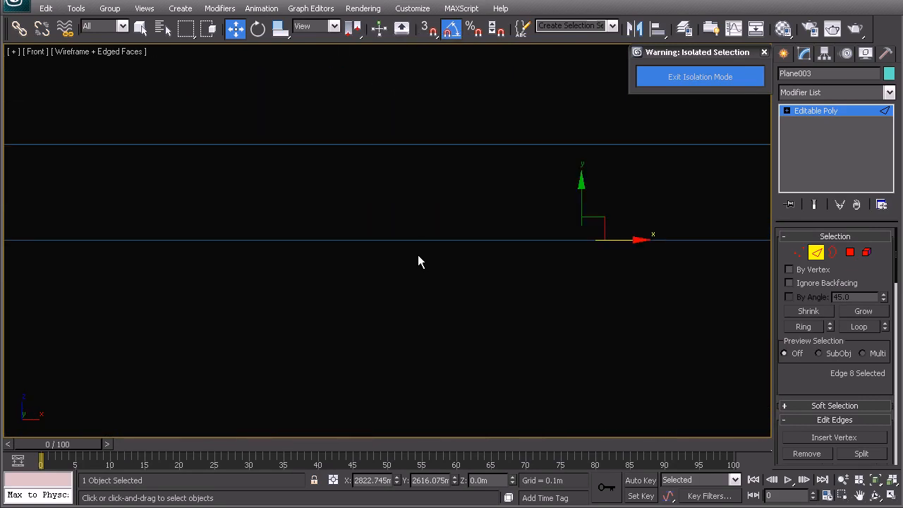
pyautogui.scroll(-7, 449, 269)
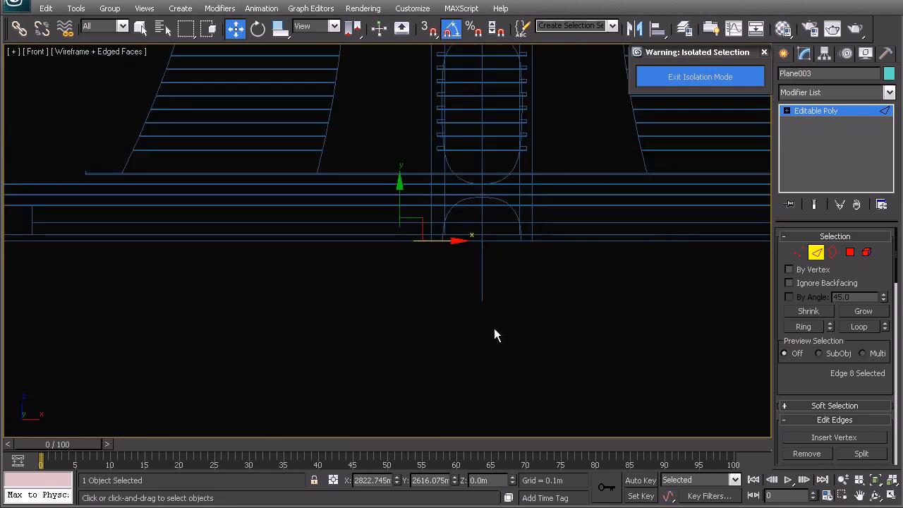
pyautogui.moveTo(487, 202); pyautogui.dragTo(470, 258, button='middle')
pyautogui.rightClick(467, 231)
pyautogui.scroll(-4, 429, 287)
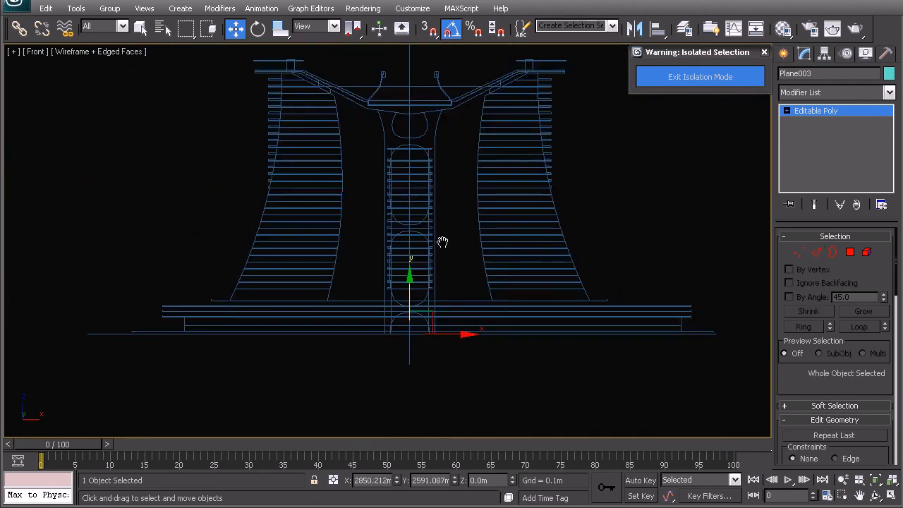
pyautogui.moveTo(447, 224); pyautogui.dragTo(438, 271, button='middle')
pyautogui.moveTo(405, 320); pyautogui.dragTo(417, 90)
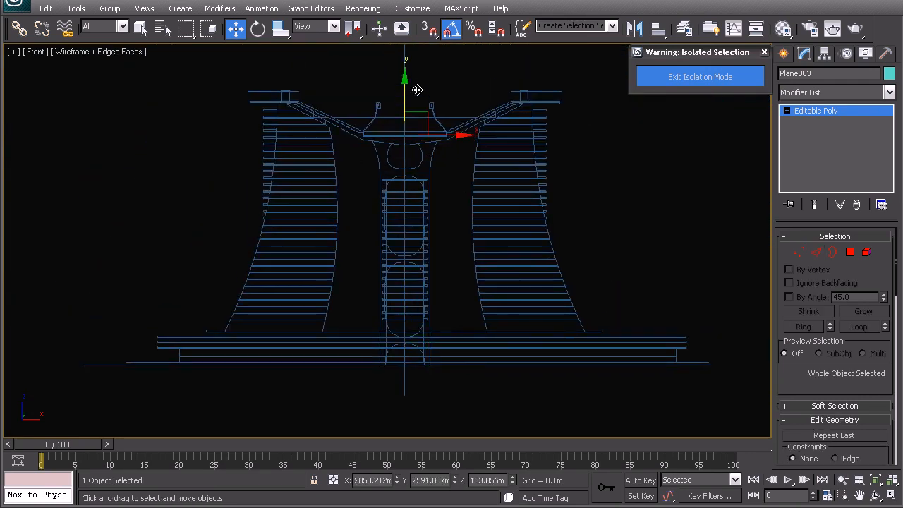
# - Lower the plane by about 0.42 m so it lies on the elevation's floor line
pyautogui.press('z')
pyautogui.moveTo(494, 243); pyautogui.dragTo(350, 235, button='middle')
pyautogui.scroll(4, 391, 242)
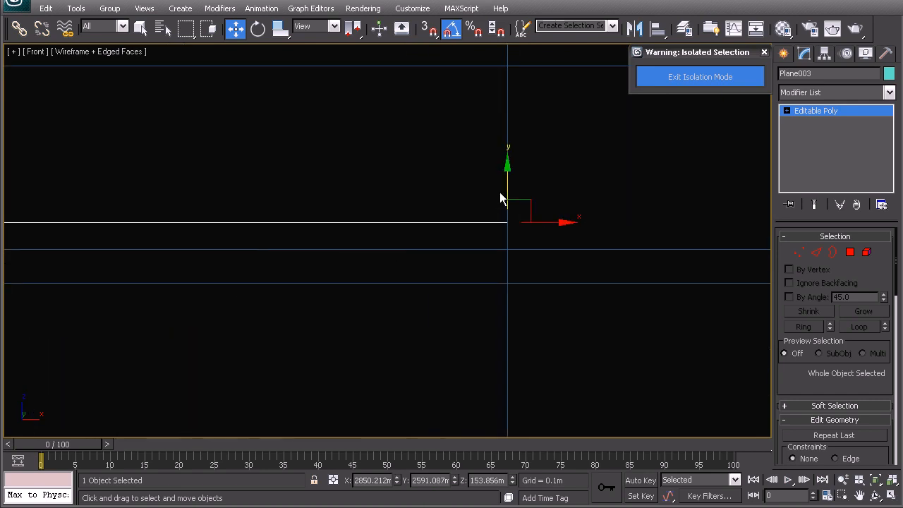
pyautogui.moveTo(508, 175); pyautogui.dragTo(510, 203)
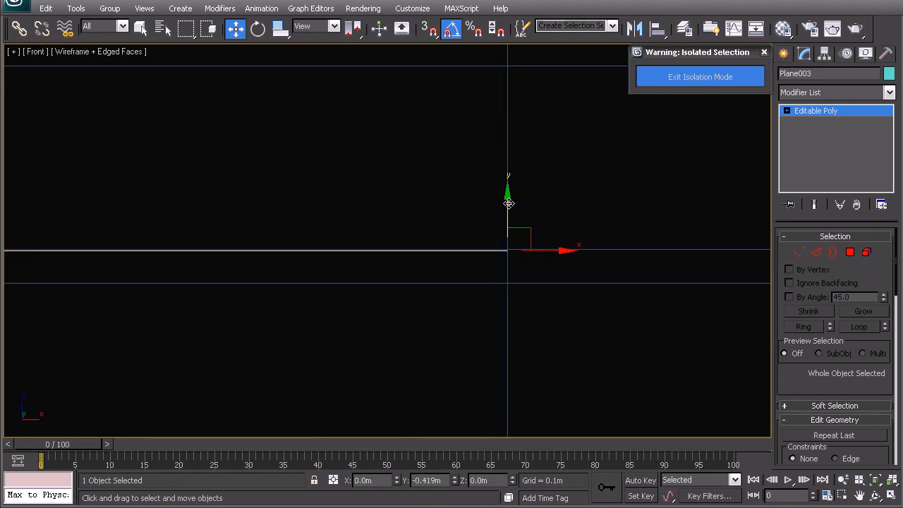
# - Select the plane's long outer edge and move it in X to the inner wall corner of the stadium section
pyautogui.scroll(-5, 469, 251)
pyautogui.moveTo(506, 254); pyautogui.dragTo(680, 262, button='middle')
pyautogui.scroll(2, 451, 265)
pyautogui.moveTo(194, 264); pyautogui.dragTo(494, 268, button='middle')
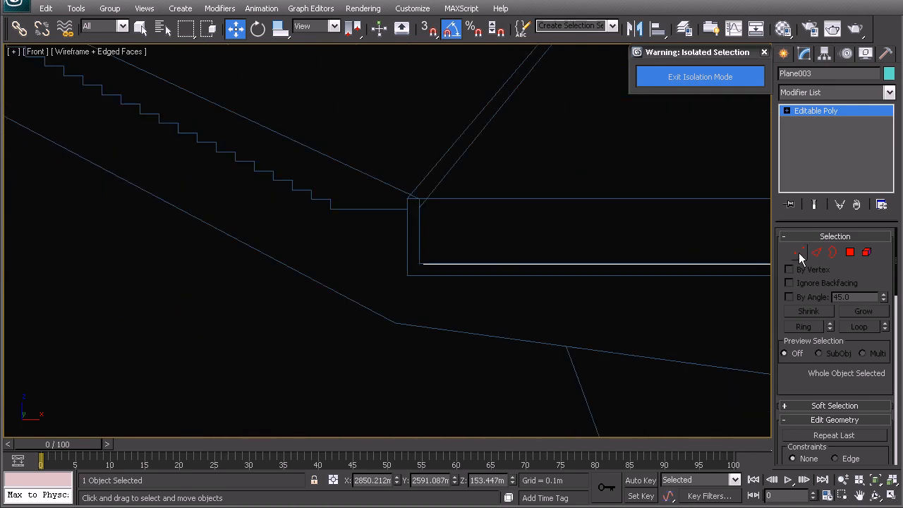
pyautogui.click(816, 252)
pyautogui.click(511, 265)
pyautogui.scroll(2, 391, 222)
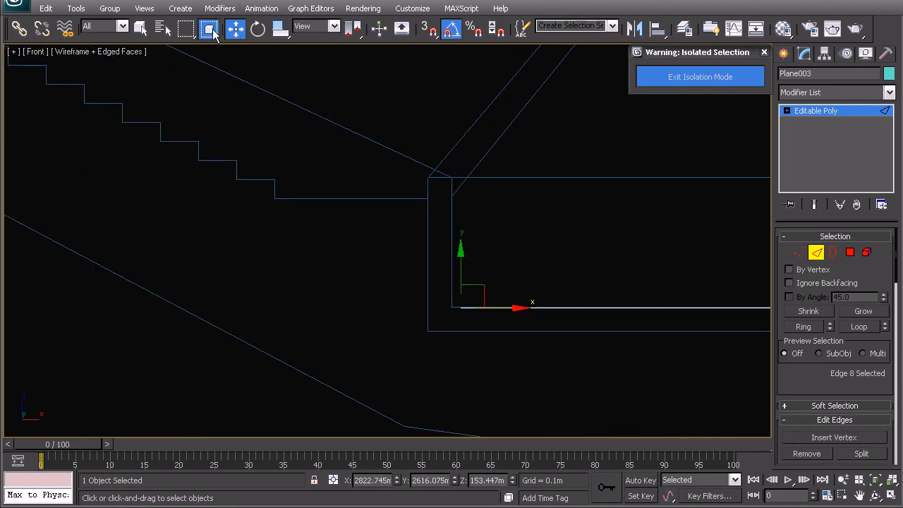
pyautogui.scroll(2, 487, 341)
pyautogui.moveTo(490, 336); pyautogui.dragTo(437, 280, button='middle')
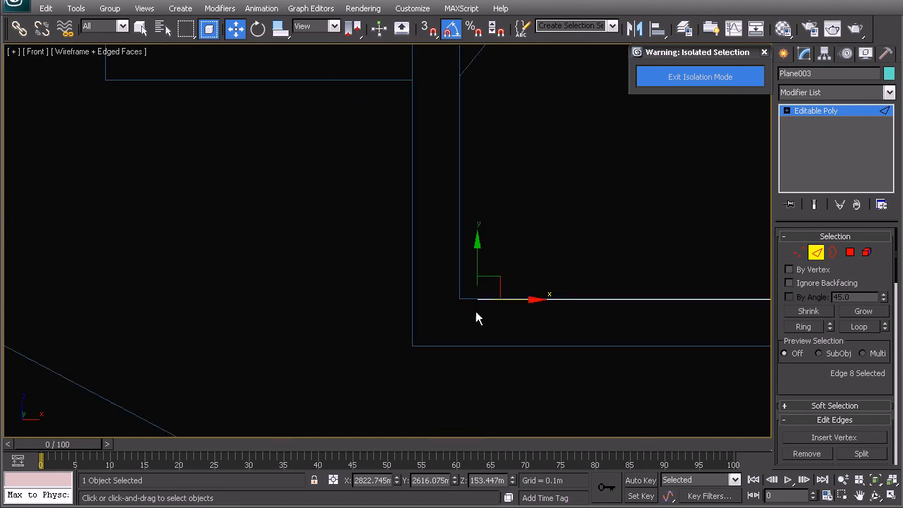
pyautogui.moveTo(522, 300); pyautogui.dragTo(486, 296)
# - Extrude the edge upward along the inner wall and align it with the wall's top in the section
pyautogui.scroll(-3, 462, 302)
pyautogui.moveTo(417, 220); pyautogui.dragTo(416, 262, button='middle')
pyautogui.keyDown('shift'); pyautogui.moveTo(417, 260); pyautogui.dragTo(410, 218); pyautogui.keyUp('shift')
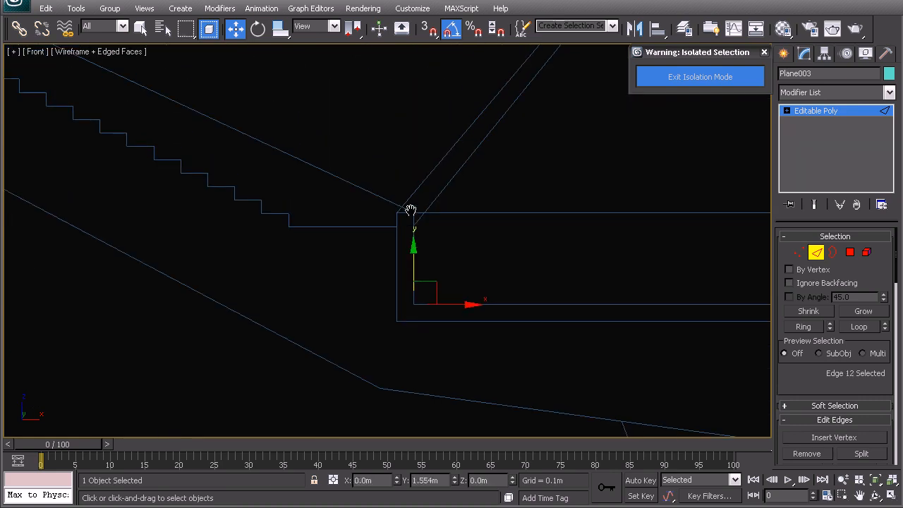
pyautogui.keyDown('shift'); pyautogui.moveTo(410, 182); pyautogui.dragTo(407, 180); pyautogui.keyUp('shift')
pyautogui.scroll(3, 407, 208)
pyautogui.moveTo(463, 154); pyautogui.dragTo(459, 130)
# - Extrude the edge across the wall top, down to the walkway level and outward to the first seating riser
pyautogui.keyDown('shift'); pyautogui.moveTo(500, 163); pyautogui.dragTo(454, 158); pyautogui.keyUp('shift')
pyautogui.keyDown('shift'); pyautogui.moveTo(419, 119); pyautogui.dragTo(333, 192); pyautogui.keyUp('shift')
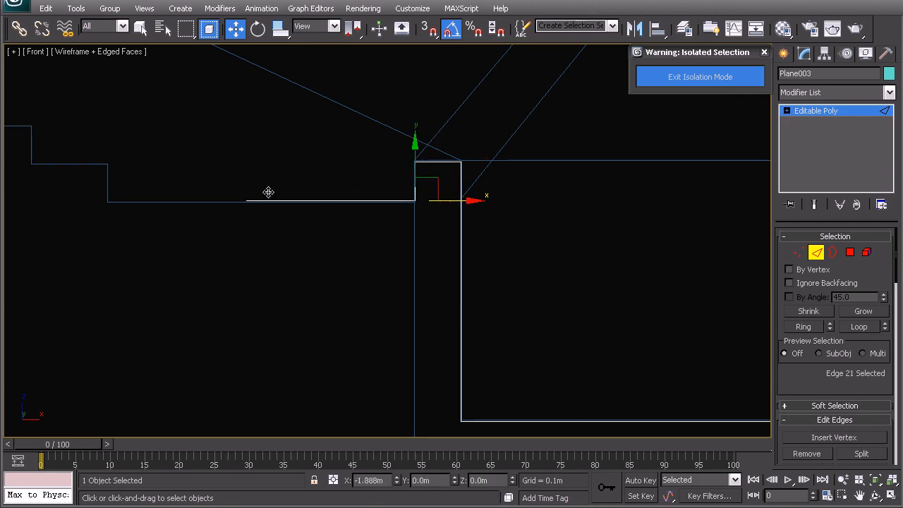
pyautogui.scroll(-4, 226, 256)
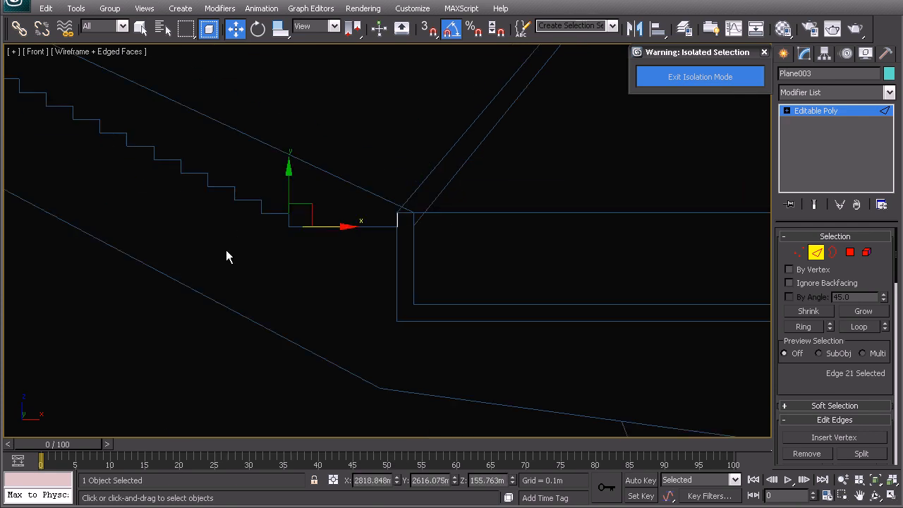
# - Examine the extruded wall and walkway strip against the stadium plan in the top and perspective views
pyautogui.press('t')
pyautogui.press('z')
pyautogui.moveTo(240, 221); pyautogui.dragTo(265, 238, button='middle')
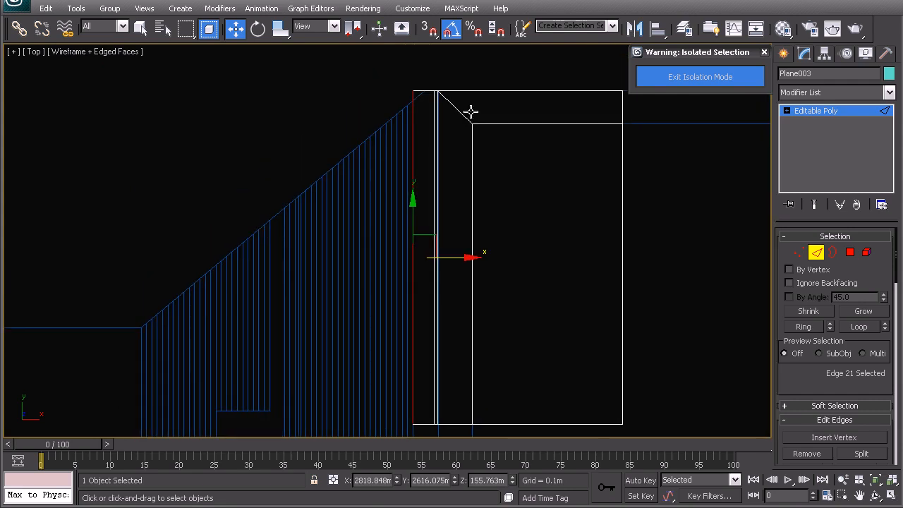
pyautogui.moveTo(375, 280); pyautogui.dragTo(376, 251, button='middle')
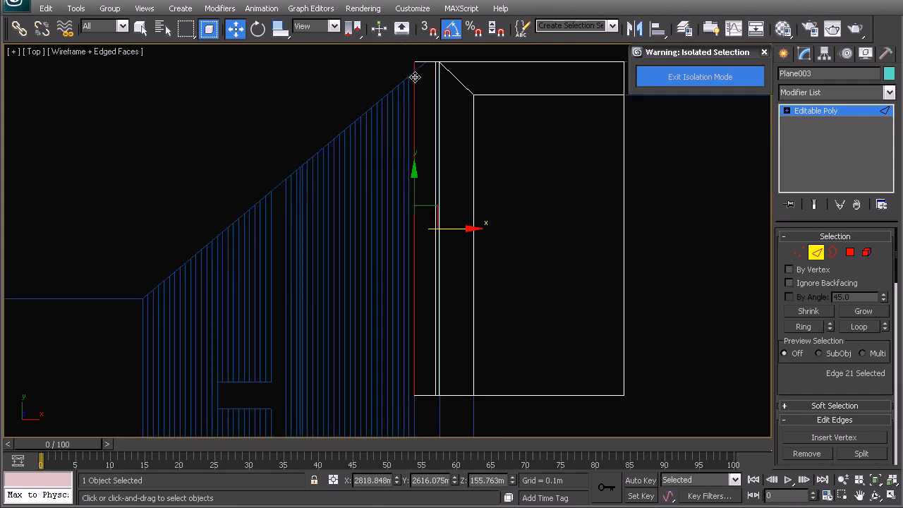
pyautogui.moveTo(346, 350); pyautogui.dragTo(336, 265, button='middle')
pyautogui.press('p')
pyautogui.press('z')
pyautogui.keyDown('alt'); pyautogui.moveTo(426, 335); pyautogui.dragTo(382, 231, button='middle'); pyautogui.keyUp('alt')
pyautogui.scroll(-4, 371, 285)
pyautogui.scroll(4, 371, 285)
# - Leave edge editing, deselect the plane and display the perspective view shaded
pyautogui.rightClick(395, 285)
pyautogui.click(376, 265)
pyautogui.click(334, 163)
pyautogui.press('F3')
pyautogui.keyDown('alt'); pyautogui.moveTo(470, 270); pyautogui.dragTo(410, 298, button='middle'); pyautogui.keyUp('alt')
pyautogui.scroll(5, 402, 268)
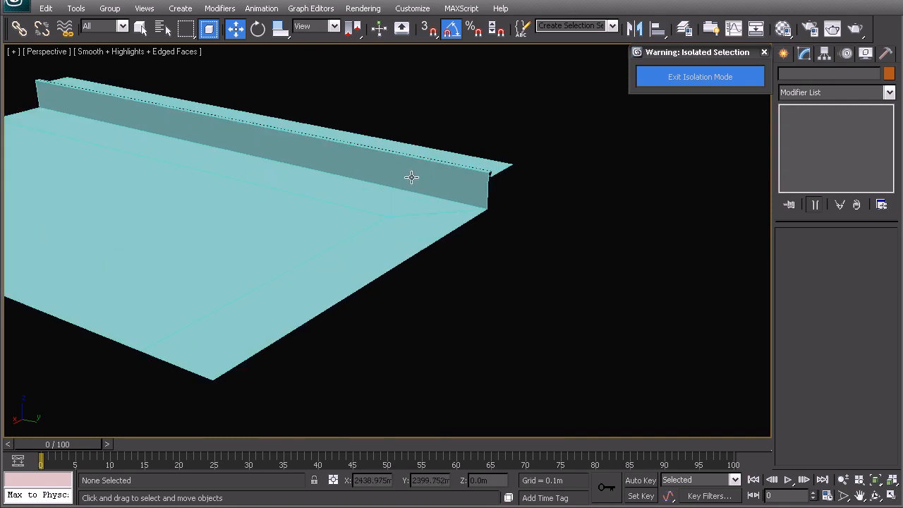
# - Select the plane's edges along the floor's short end next to the wall as a loop
pyautogui.click(364, 272)
pyautogui.keyDown('alt'); pyautogui.moveTo(282, 261); pyautogui.dragTo(416, 264, button='middle'); pyautogui.keyUp('alt')
pyautogui.moveTo(458, 303); pyautogui.dragTo(450, 223, button='middle')
pyautogui.moveTo(427, 297); pyautogui.dragTo(431, 308, button='middle')
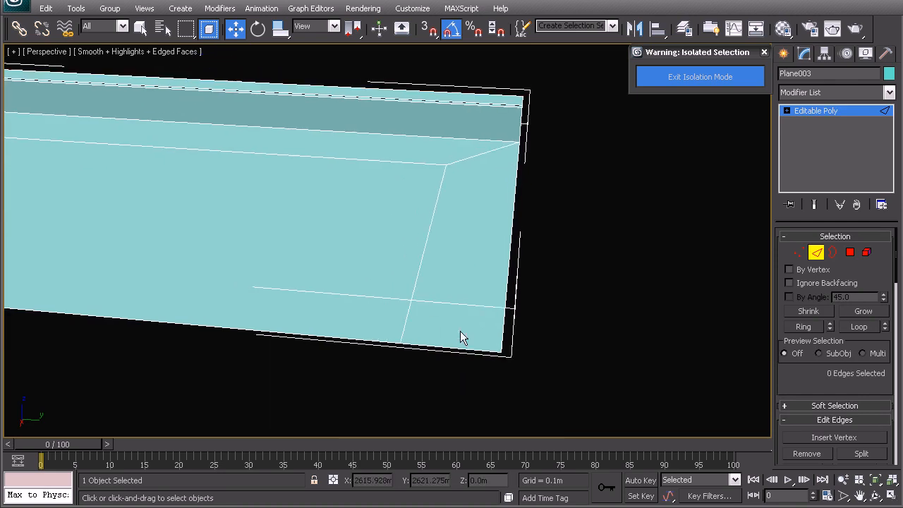
pyautogui.click(516, 296)
pyautogui.keyDown('alt'); pyautogui.moveTo(516, 297); pyautogui.dragTo(402, 339, button='middle'); pyautogui.keyUp('alt')
pyautogui.click(853, 327)
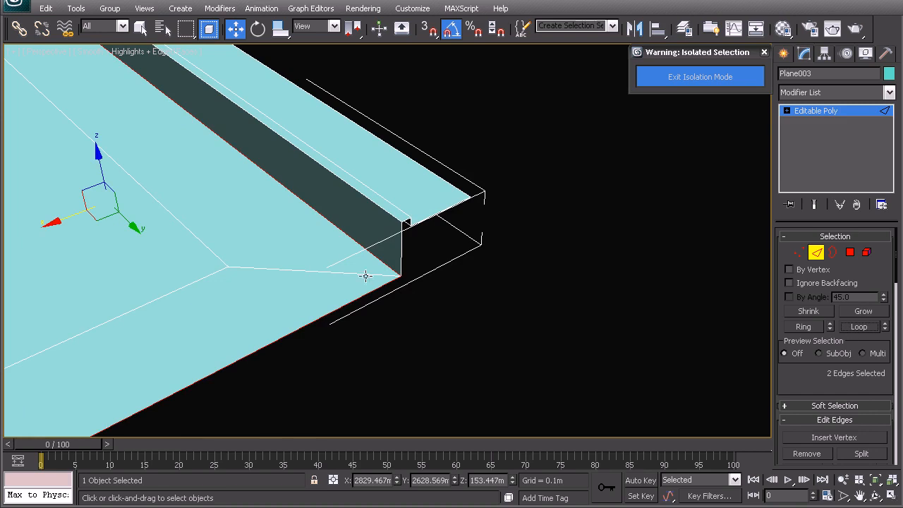
# - Add the end edges of the wall face, the wall top and the drop behind it to the floor-end edge selection
pyautogui.click(401, 266)
pyautogui.keyDown('ctrl'); pyautogui.click(383, 288); pyautogui.keyUp('ctrl')
pyautogui.scroll(3, 399, 238)
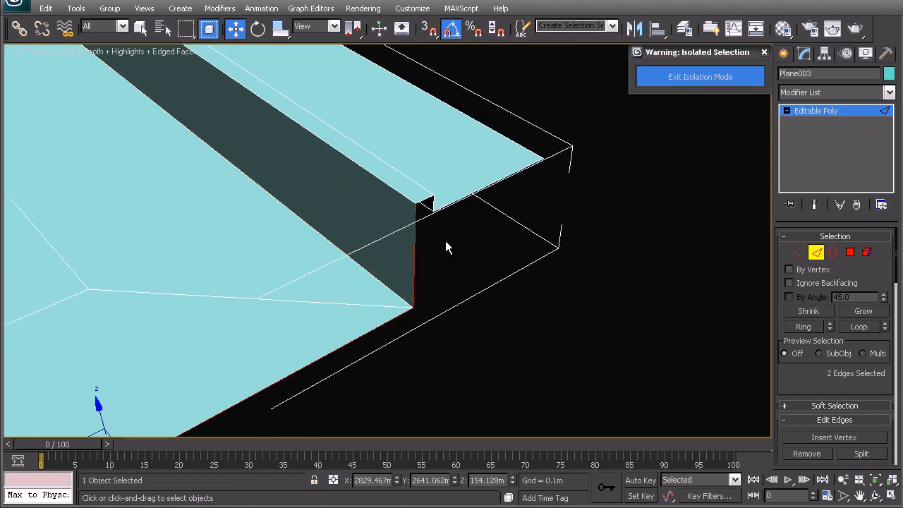
pyautogui.keyDown('ctrl'); pyautogui.click(416, 246); pyautogui.keyUp('ctrl')
pyautogui.keyDown('ctrl'); pyautogui.click(415, 251); pyautogui.keyUp('ctrl')
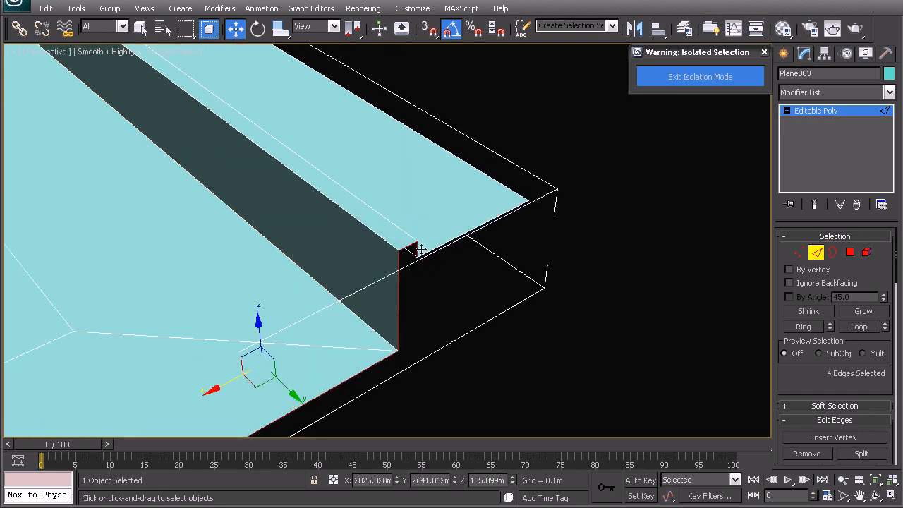
pyautogui.keyDown('ctrl'); pyautogui.click(422, 247); pyautogui.keyUp('ctrl')
pyautogui.scroll(4, 515, 200)
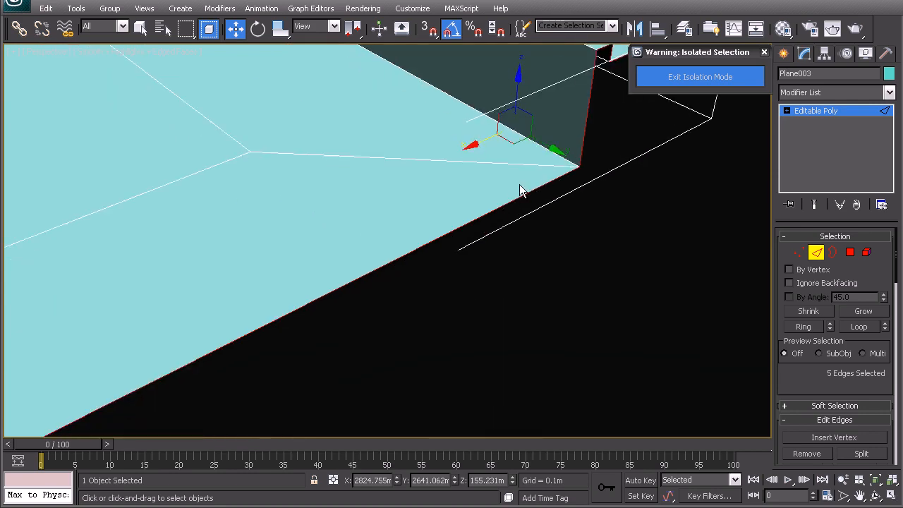
# - Extrude the selected end edges outward in the top view to form a narrow strip beyond the floor and wall
pyautogui.moveTo(486, 229); pyautogui.dragTo(477, 254, button='middle')
pyautogui.press('t')
pyautogui.press('z')
pyautogui.moveTo(245, 283); pyautogui.dragTo(479, 319, button='middle')
pyautogui.moveTo(384, 230)
pyautogui.mouseDown()
pyautogui.moveTo(384, 249)
pyautogui.moveTo(370, 228)
pyautogui.mouseUp()
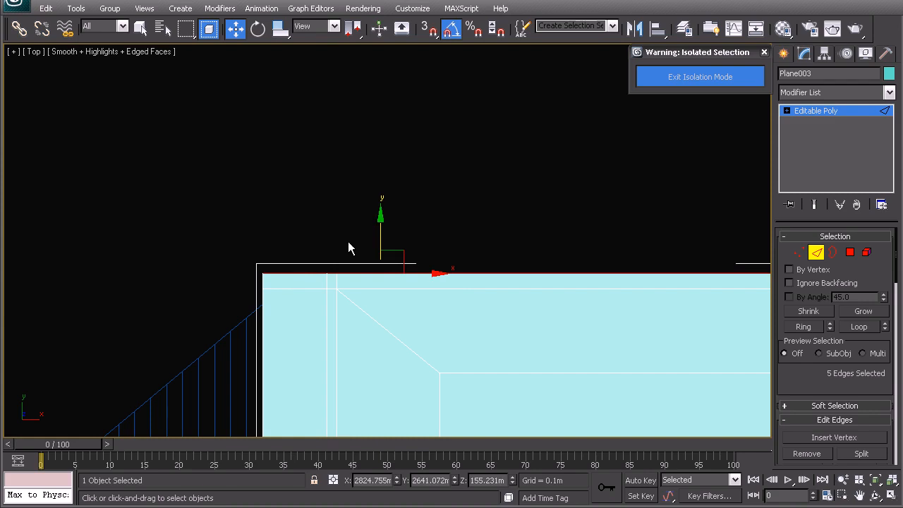
# - Delete the upright wall polygon in the new strip at the floor corner
pyautogui.press('p')
pyautogui.press('z')
pyautogui.keyDown('alt'); pyautogui.moveTo(421, 296); pyautogui.dragTo(367, 225, button='middle'); pyautogui.keyUp('alt')
pyautogui.scroll(3, 367, 223)
pyautogui.click(850, 253)
pyautogui.click(150, 149)
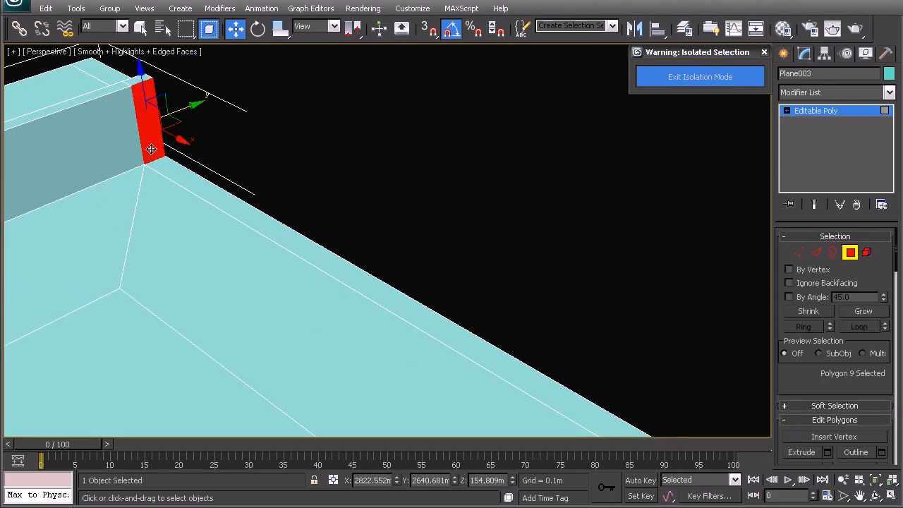
pyautogui.press('Delete')
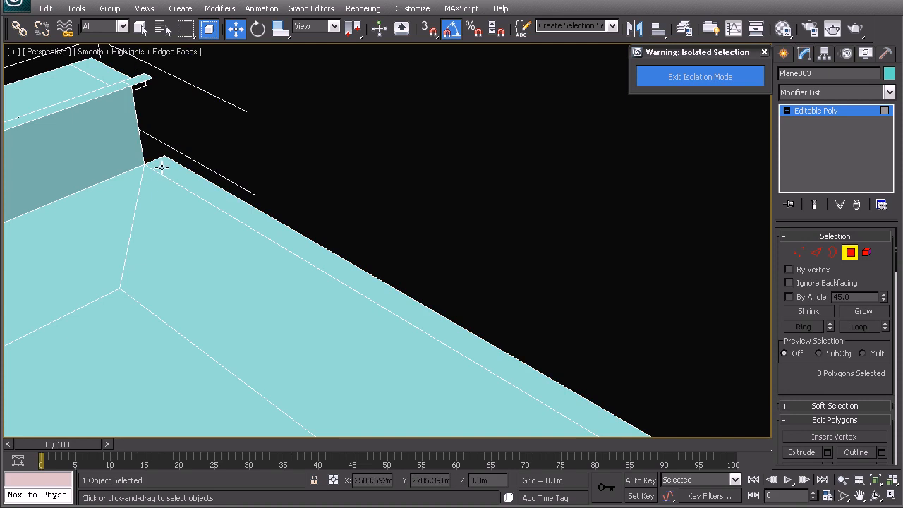
# - Extrude the narrow floor strip polygon along the short end by a height of 2 m
pyautogui.click(161, 168)
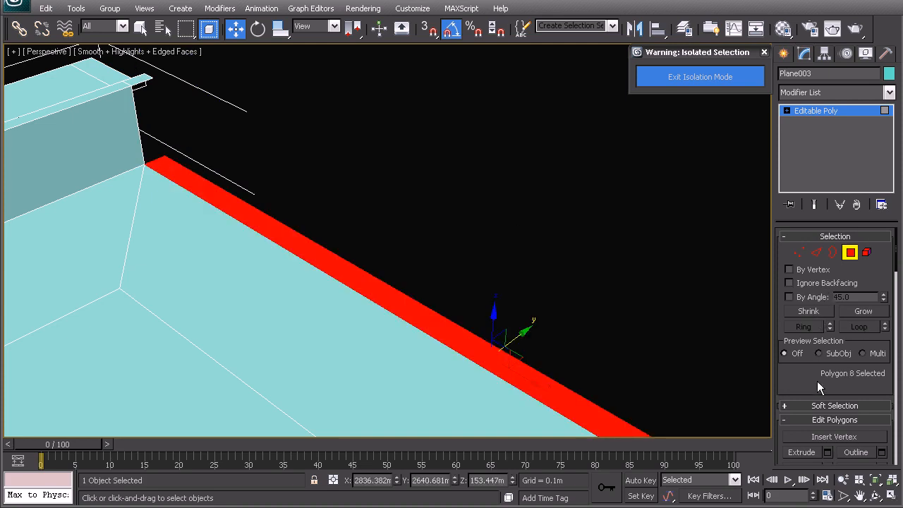
pyautogui.scroll(-5, 818, 383)
pyautogui.click(818, 321)
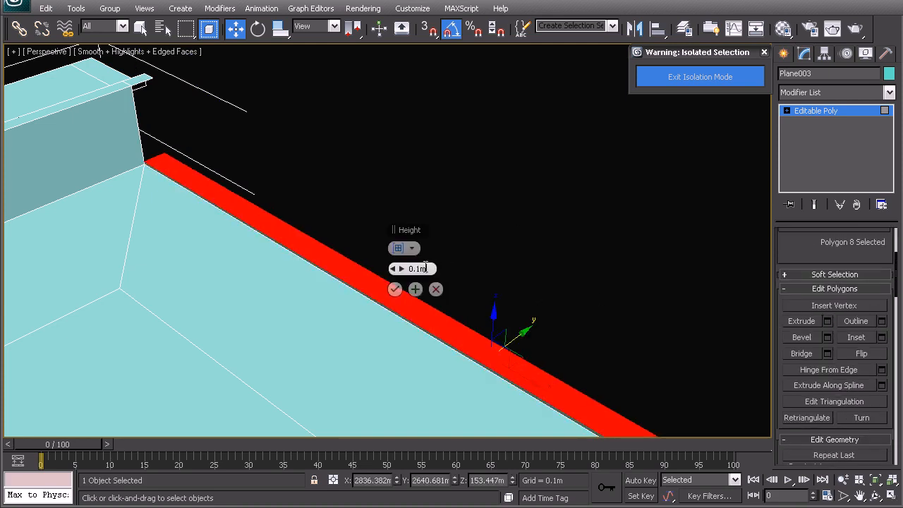
pyautogui.write('2')
pyautogui.press('Return')
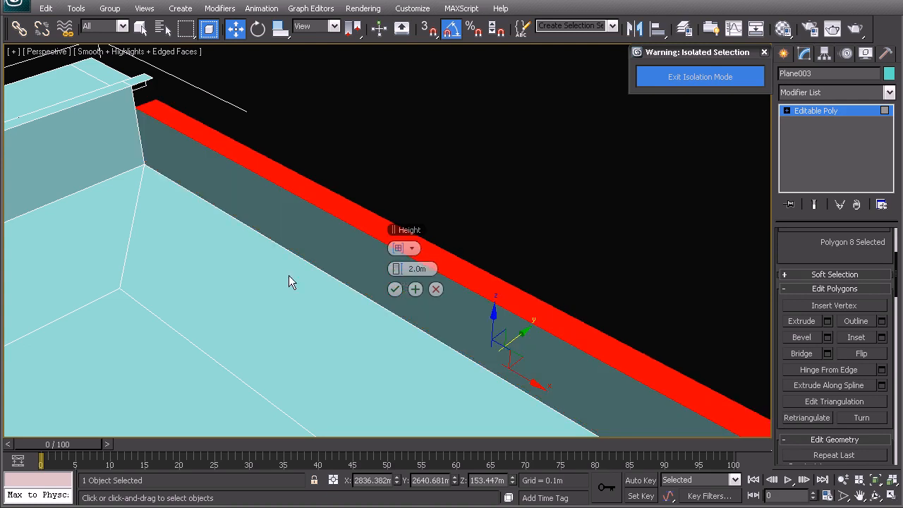
pyautogui.click(395, 290)
# - Raise the end wall's top polygon to the long wall's top using endpoint snapping
pyautogui.keyDown('alt'); pyautogui.moveTo(351, 274); pyautogui.dragTo(205, 142, button='middle'); pyautogui.keyUp('alt')
pyautogui.press('s')
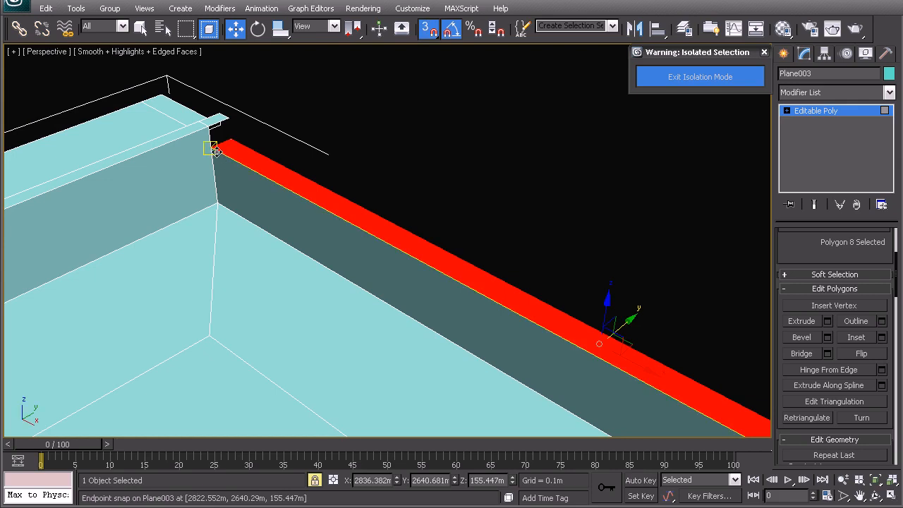
pyautogui.moveTo(212, 145); pyautogui.dragTo(249, 115)
# - Delete the unneeded polygons at the wall corner and at the far end of the end wall
pyautogui.click(292, 109)
pyautogui.click(228, 125)
pyautogui.click(225, 126)
pyautogui.press('Delete')
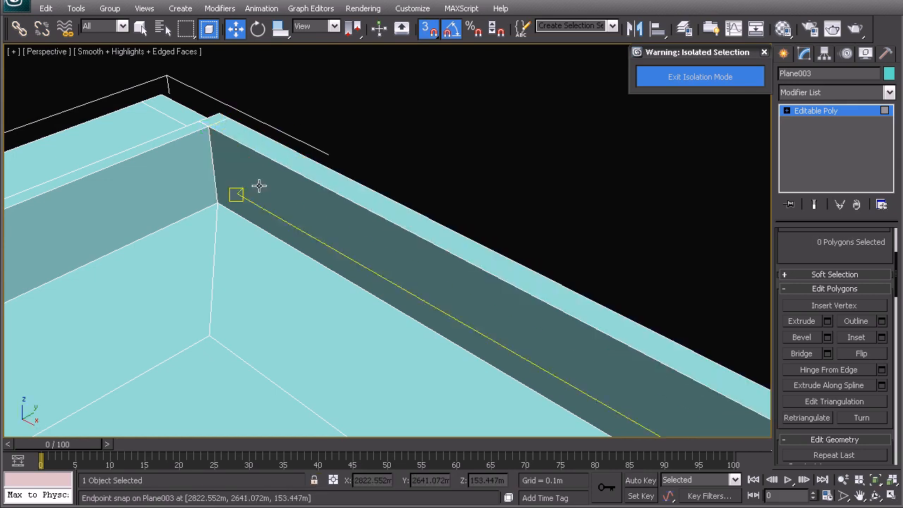
pyautogui.scroll(-2, 232, 141)
pyautogui.moveTo(303, 243); pyautogui.dragTo(198, 196, button='middle')
pyautogui.scroll(-3, 317, 233)
pyautogui.moveTo(419, 259); pyautogui.dragTo(351, 216, button='middle')
pyautogui.scroll(2, 444, 269)
pyautogui.click(477, 270)
pyautogui.press('Delete')
# - Extrude the outer edge of the wall-top corner down to the walkway level, snapping to the walkway's endpoint
pyautogui.keyDown('alt'); pyautogui.moveTo(470, 303); pyautogui.dragTo(293, 251, button='middle'); pyautogui.keyUp('alt')
pyautogui.moveTo(374, 220); pyautogui.dragTo(325, 287, button='middle')
pyautogui.keyDown('alt'); pyautogui.moveTo(410, 256); pyautogui.dragTo(547, 330, button='middle'); pyautogui.keyUp('alt')
pyautogui.scroll(3, 423, 293)
pyautogui.moveTo(546, 331); pyautogui.dragTo(388, 299, button='middle')
pyautogui.scroll(2, 389, 298)
pyautogui.scroll(4, 383, 265)
pyautogui.moveTo(383, 265); pyautogui.dragTo(386, 238, button='middle')
pyautogui.press('2')
pyautogui.click(339, 179)
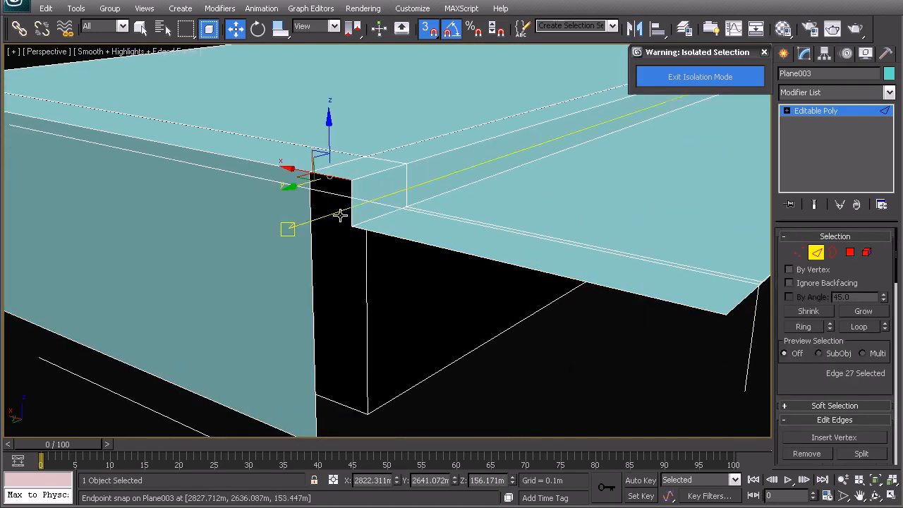
pyautogui.moveTo(346, 180); pyautogui.dragTo(352, 228)
pyautogui.moveTo(353, 228); pyautogui.dragTo(343, 216, button='middle')
pyautogui.press('space')
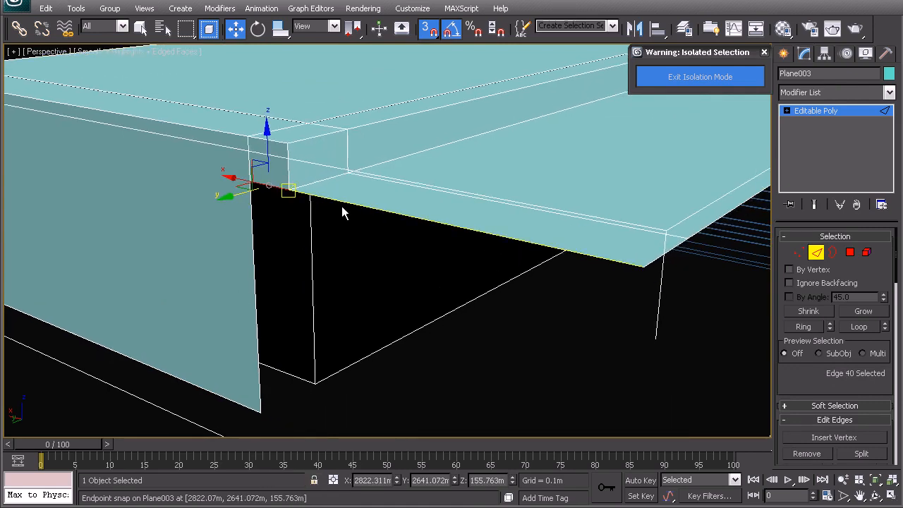
# - Leave edge editing at the closed wall corner and return to the whole object
pyautogui.keyDown('ctrl'); pyautogui.click(341, 205); pyautogui.keyUp('ctrl')
pyautogui.scroll(-3, 328, 234)
pyautogui.click(327, 211)
pyautogui.moveTo(319, 238); pyautogui.dragTo(434, 300, button='middle')
pyautogui.click(373, 231)
pyautogui.rightClick(355, 263)
pyautogui.click(327, 250)
# - Examine the floor, end wall and walkway from the top and perspective views
pyautogui.scroll(-6, 365, 250)
pyautogui.moveTo(335, 214); pyautogui.dragTo(394, 261, button='middle')
pyautogui.press('t')
pyautogui.press('z')
pyautogui.moveTo(353, 212); pyautogui.dragTo(391, 303, button='middle')
pyautogui.moveTo(334, 301); pyautogui.dragTo(407, 245, button='middle')
pyautogui.rightClick(355, 182)
pyautogui.press('p')
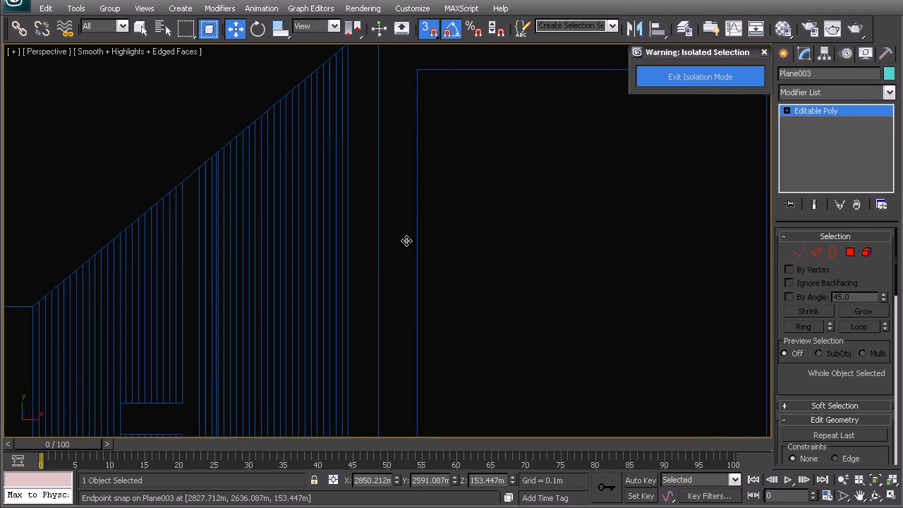
pyautogui.press('z')
pyautogui.keyDown('alt'); pyautogui.moveTo(459, 278); pyautogui.dragTo(457, 210, button='middle'); pyautogui.keyUp('alt')
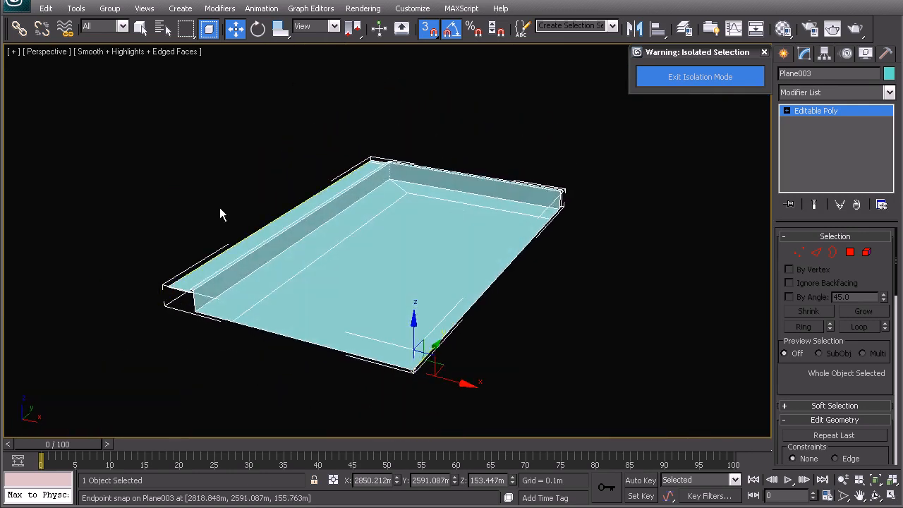
pyautogui.scroll(5, 225, 310)
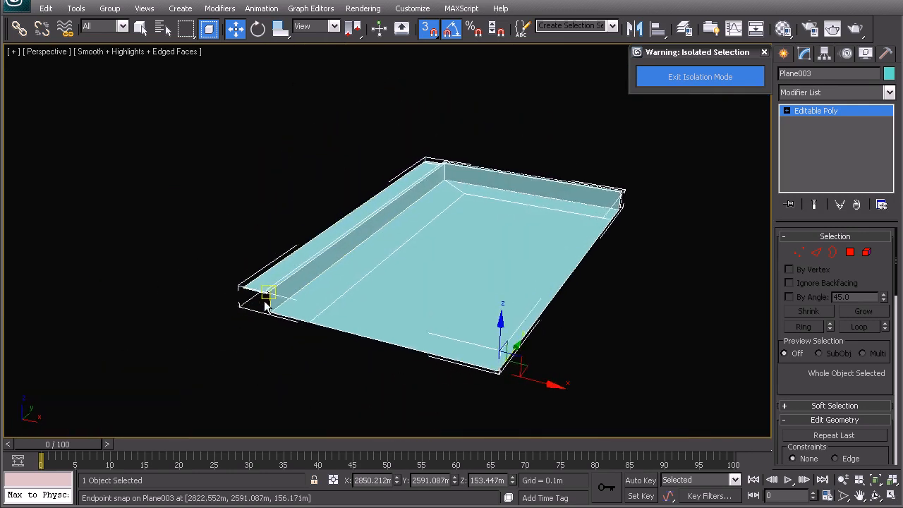
pyautogui.keyDown('alt'); pyautogui.moveTo(303, 287); pyautogui.dragTo(307, 282, button='middle'); pyautogui.keyUp('alt')
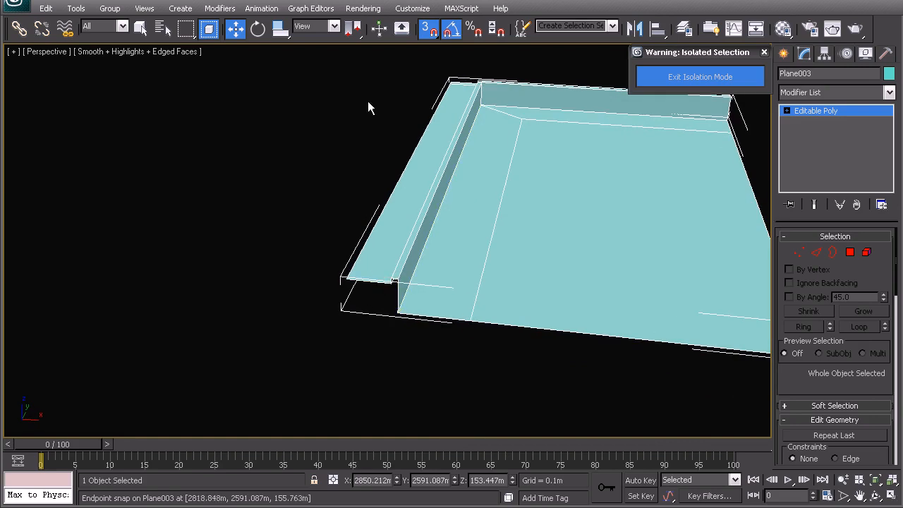
pyautogui.moveTo(492, 225); pyautogui.dragTo(446, 221, button='middle')
pyautogui.scroll(-4, 481, 243)
pyautogui.keyDown('alt'); pyautogui.moveTo(488, 247); pyautogui.dragTo(420, 262, button='middle'); pyautogui.keyUp('alt')
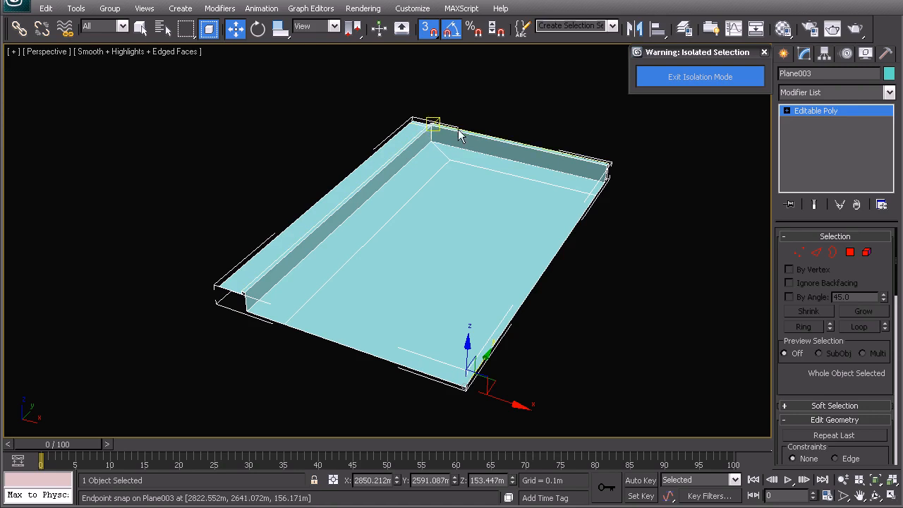
pyautogui.keyDown('alt'); pyautogui.moveTo(130, 321); pyautogui.dragTo(278, 294, button='middle'); pyautogui.keyUp('alt')
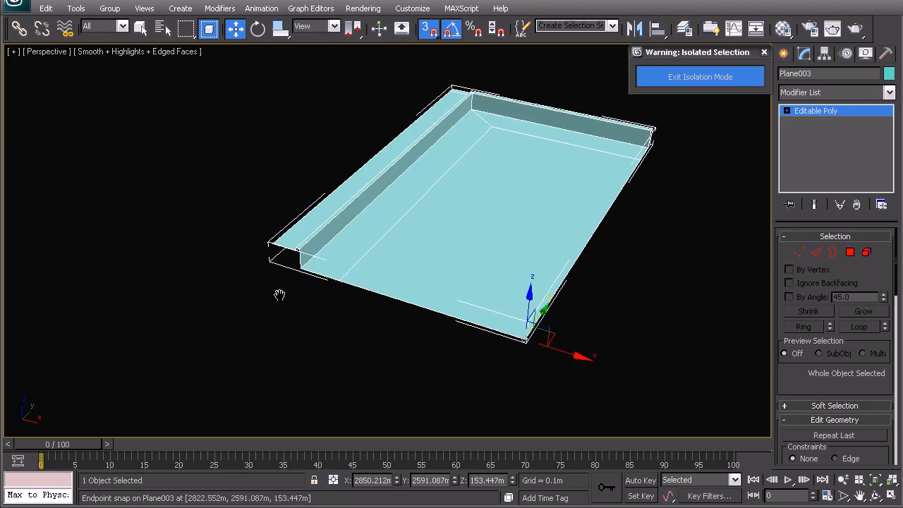
# - Display the perspective view as wireframe and select the walkway's long outer edge
pyautogui.press('F3')
pyautogui.keyDown('alt'); pyautogui.moveTo(433, 214); pyautogui.dragTo(482, 228, button='middle'); pyautogui.keyUp('alt')
pyautogui.click(818, 254)
pyautogui.click(391, 182)
pyautogui.keyDown('alt'); pyautogui.moveTo(447, 196); pyautogui.dragTo(347, 256, button='middle'); pyautogui.keyUp('alt')
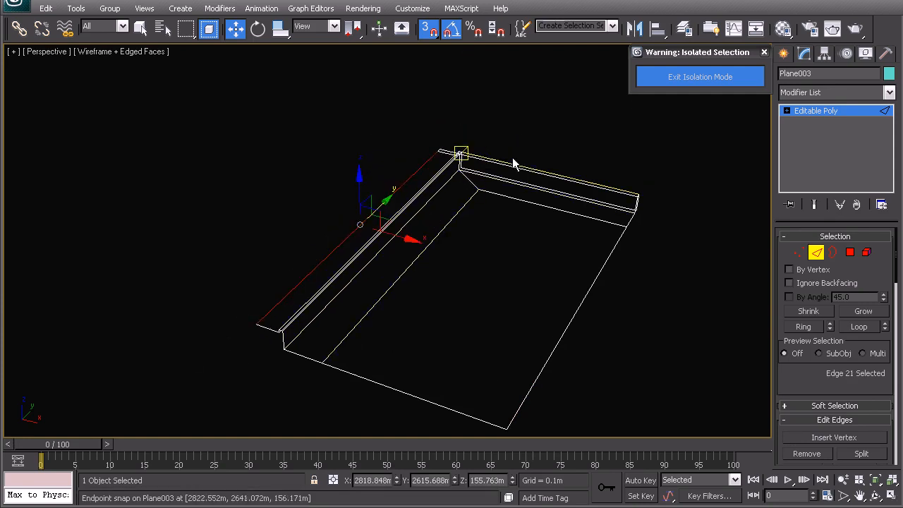
# - Extrude the walkway's outer edge straight up to the top of the first seating riser in the front elevation section
pyautogui.press('f')
pyautogui.moveTo(343, 272); pyautogui.dragTo(439, 294, button='middle')
pyautogui.scroll(-7, 469, 249)
pyautogui.scroll(4, 498, 336)
pyautogui.moveTo(507, 344); pyautogui.dragTo(417, 125, button='middle')
pyautogui.scroll(3, 416, 141)
pyautogui.moveTo(426, 167); pyautogui.dragTo(426, 244, button='middle')
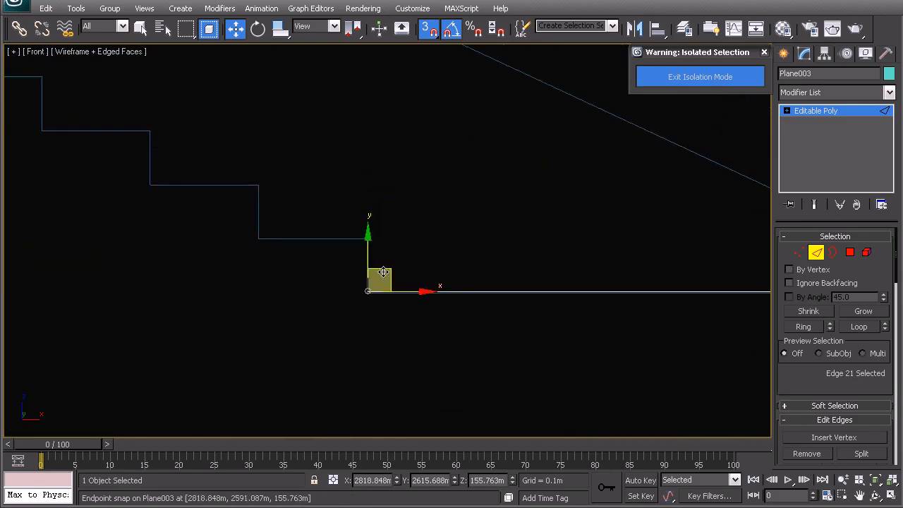
pyautogui.press('space')
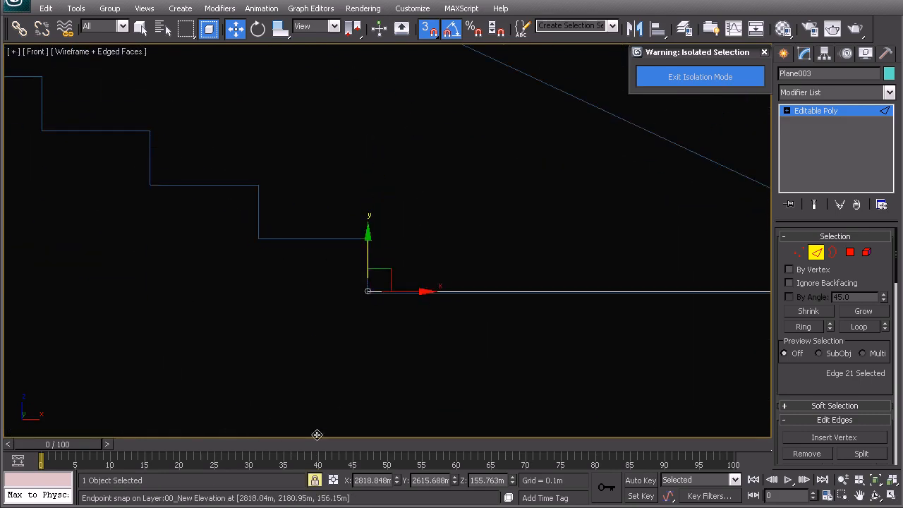
pyautogui.moveTo(311, 264); pyautogui.dragTo(322, 321, button='middle')
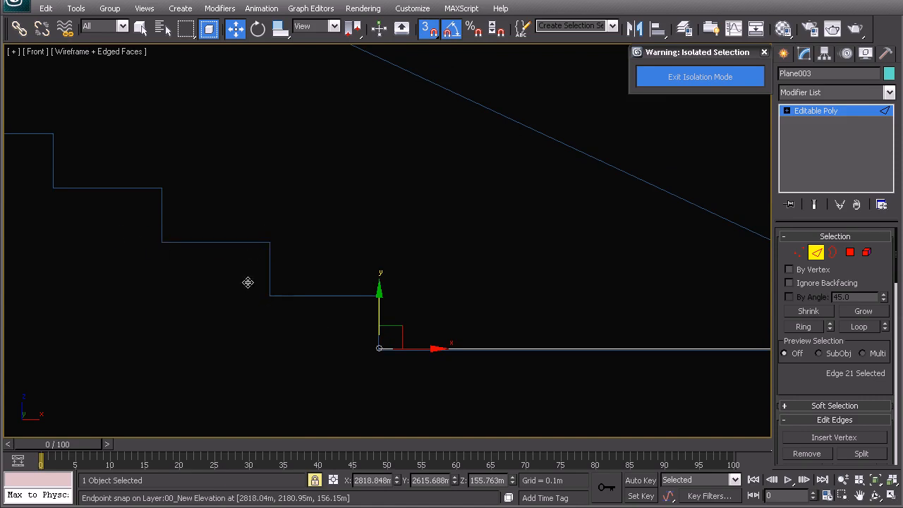
pyautogui.keyDown('shift'); pyautogui.moveTo(273, 288); pyautogui.dragTo(267, 249); pyautogui.keyUp('shift')
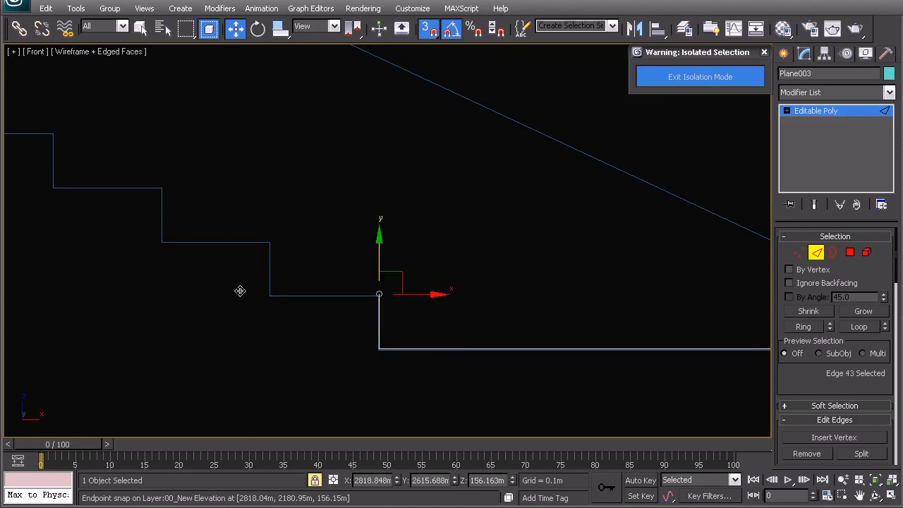
pyautogui.press('space')
# - Extrude the riser's top edge outward across the first seating tread to the next riser in the section
pyautogui.scroll(8, 374, 310)
pyautogui.moveTo(375, 235); pyautogui.dragTo(358, 283, button='middle')
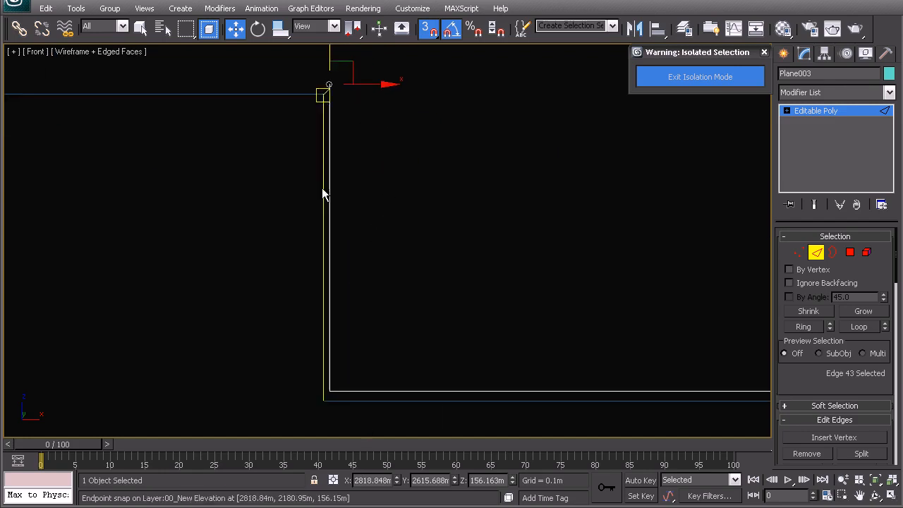
pyautogui.moveTo(273, 99); pyautogui.dragTo(500, 279, button='middle')
pyautogui.scroll(-6, 442, 230)
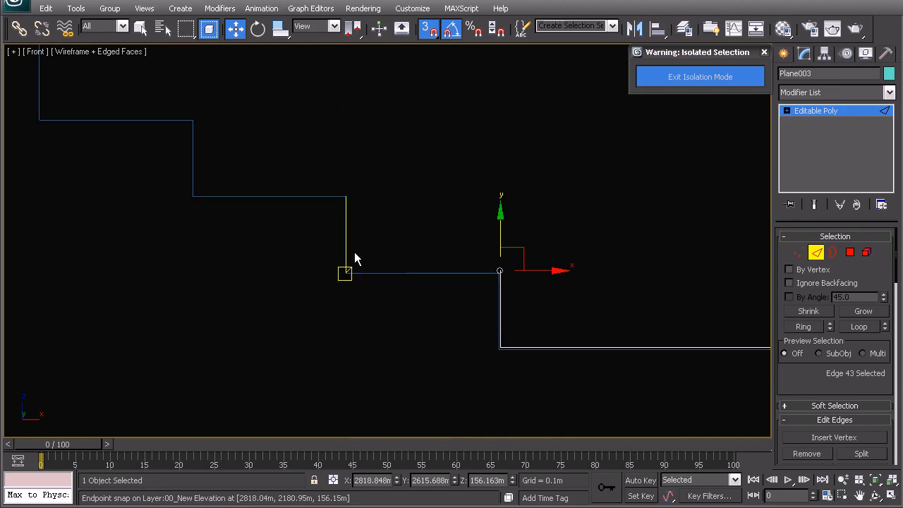
pyautogui.keyDown('shift'); pyautogui.moveTo(347, 204); pyautogui.dragTo(195, 196); pyautogui.keyUp('shift')
pyautogui.moveTo(370, 296); pyautogui.dragTo(331, 258, button='middle')
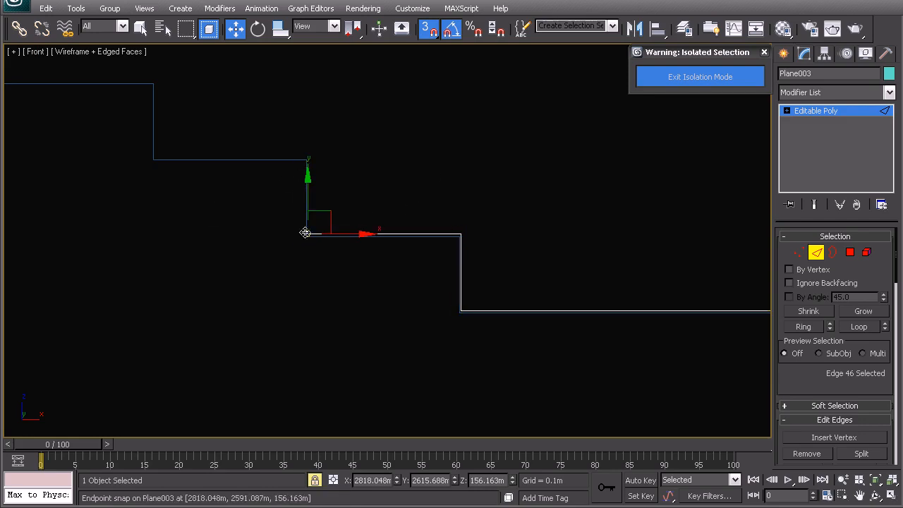
pyautogui.moveTo(537, 310); pyautogui.dragTo(393, 315, button='middle')
pyautogui.moveTo(155, 156); pyautogui.dragTo(287, 186, button='middle')
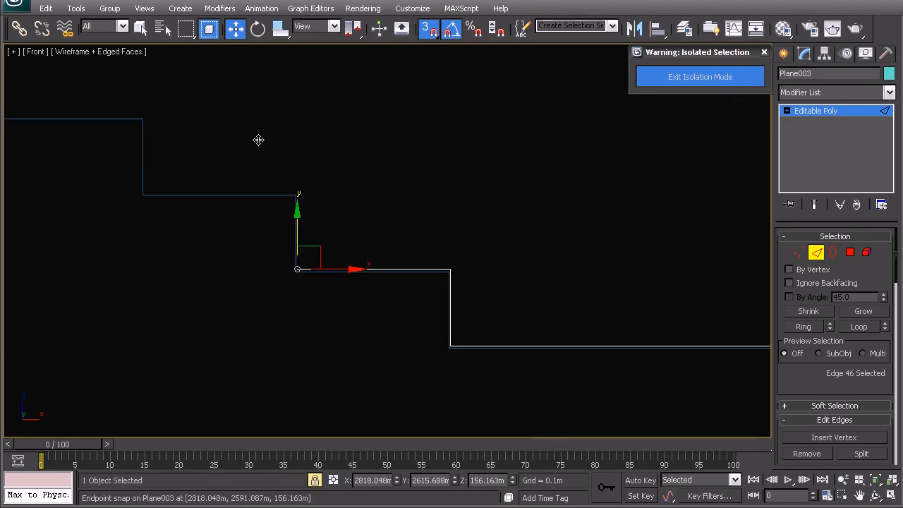
# - Select all vertices of the seating step, walkway and wall tops and lower them onto the section line at Z 156.008 m
pyautogui.click(799, 251)
pyautogui.scroll(-5, 381, 245)
pyautogui.moveTo(354, 222); pyautogui.dragTo(583, 274)
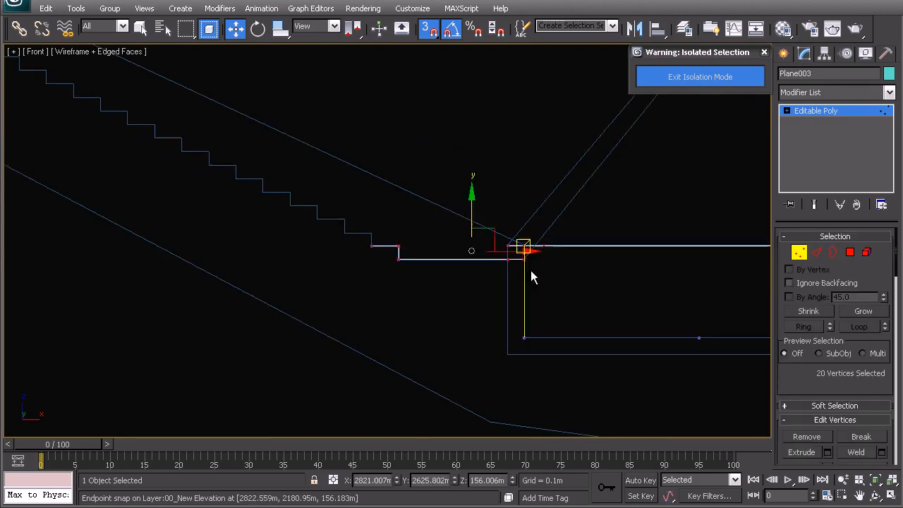
pyautogui.scroll(-3, 565, 270)
pyautogui.moveTo(590, 268); pyautogui.dragTo(372, 274, button='middle')
pyautogui.moveTo(737, 263); pyautogui.dragTo(739, 264)
pyautogui.scroll(6, 424, 261)
pyautogui.moveTo(317, 251); pyautogui.dragTo(469, 221, button='middle')
pyautogui.scroll(7, 416, 264)
pyautogui.moveTo(492, 350); pyautogui.dragTo(385, 306, button='middle')
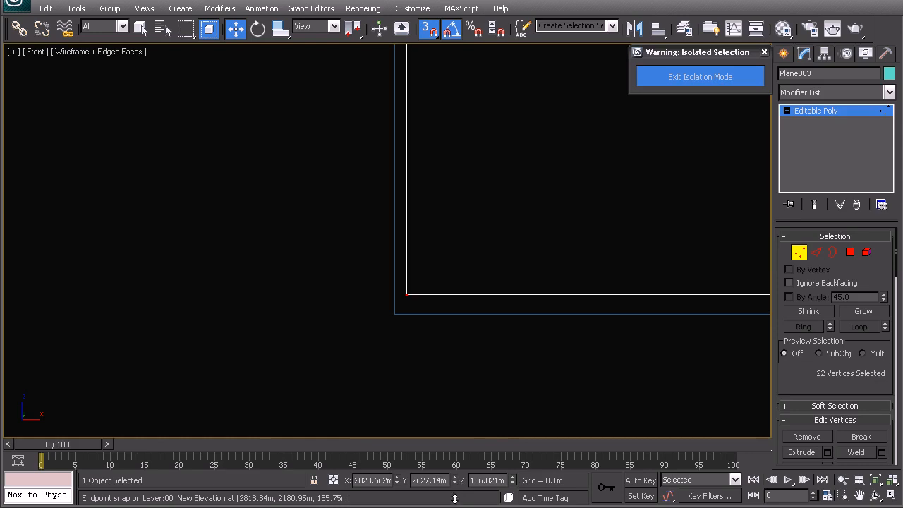
pyautogui.moveTo(512, 484); pyautogui.dragTo(512, 500)
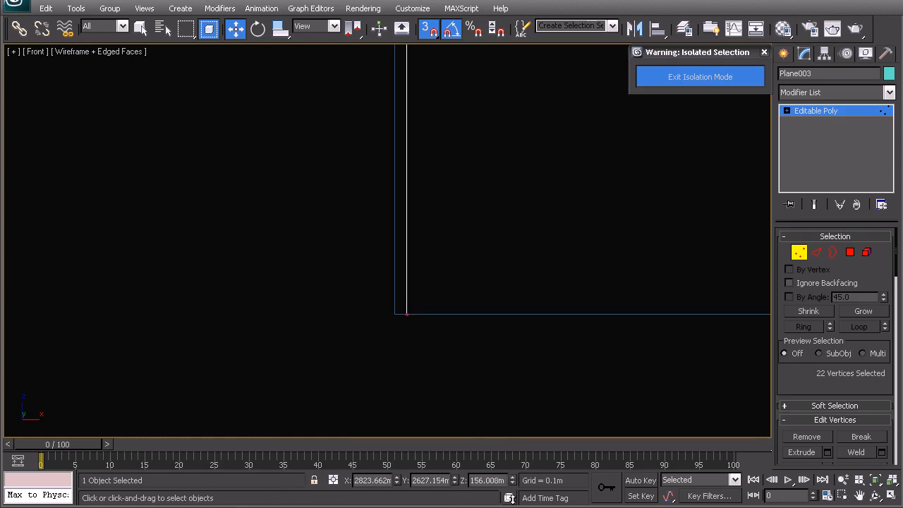
pyautogui.click(419, 351)
# - Select the seating step and outer walkway vertices and shift them to X 2818.611 m to match the section's riser line
pyautogui.scroll(-3, 404, 346)
pyautogui.scroll(-3, 403, 346)
pyautogui.moveTo(367, 168); pyautogui.dragTo(383, 251, button='middle')
pyautogui.moveTo(74, 147); pyautogui.dragTo(451, 379)
pyautogui.moveTo(351, 306); pyautogui.dragTo(443, 313, button='middle')
pyautogui.scroll(4, 449, 342)
pyautogui.moveTo(419, 395); pyautogui.dragTo(426, 436, button='middle')
pyautogui.click(397, 484)
pyautogui.click(398, 484)
pyautogui.click(397, 484)
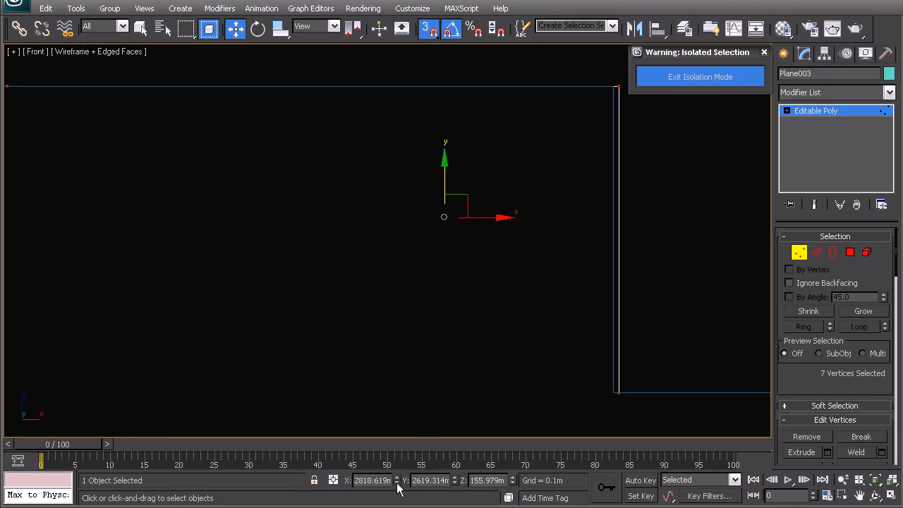
pyautogui.click(397, 484)
pyautogui.click(397, 484)
pyautogui.click(398, 484)
pyautogui.click(397, 484)
pyautogui.click(397, 484)
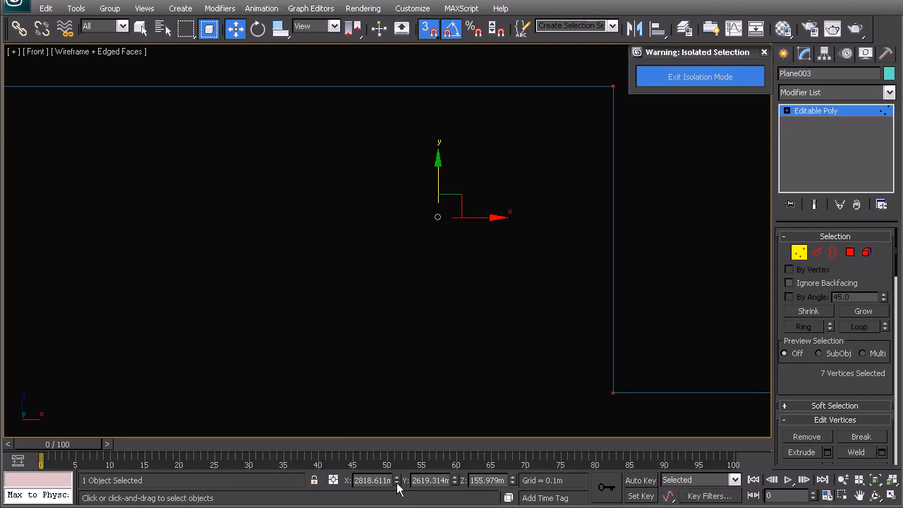
# - Finish vertex editing and examine the whole floor, wall, walkway and first seating step in perspective
pyautogui.scroll(-4, 397, 277)
pyautogui.rightClick(394, 232)
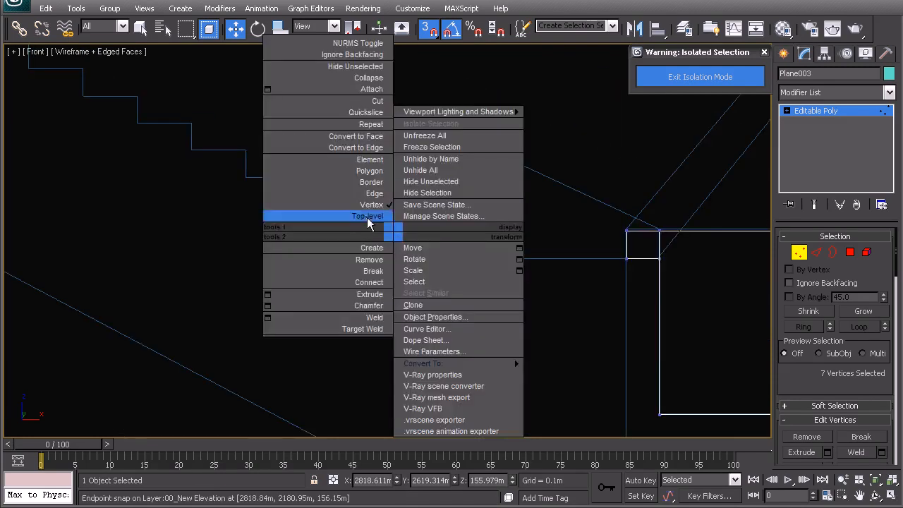
pyautogui.click(370, 218)
pyautogui.moveTo(372, 226); pyautogui.dragTo(372, 259, button='middle')
pyautogui.press('z')
pyautogui.keyDown('alt'); pyautogui.moveTo(372, 259); pyautogui.dragTo(444, 264, button='middle'); pyautogui.keyUp('alt')
pyautogui.scroll(-3, 445, 264)
pyautogui.moveTo(325, 292); pyautogui.dragTo(258, 250, button='middle')
pyautogui.scroll(4, 259, 250)
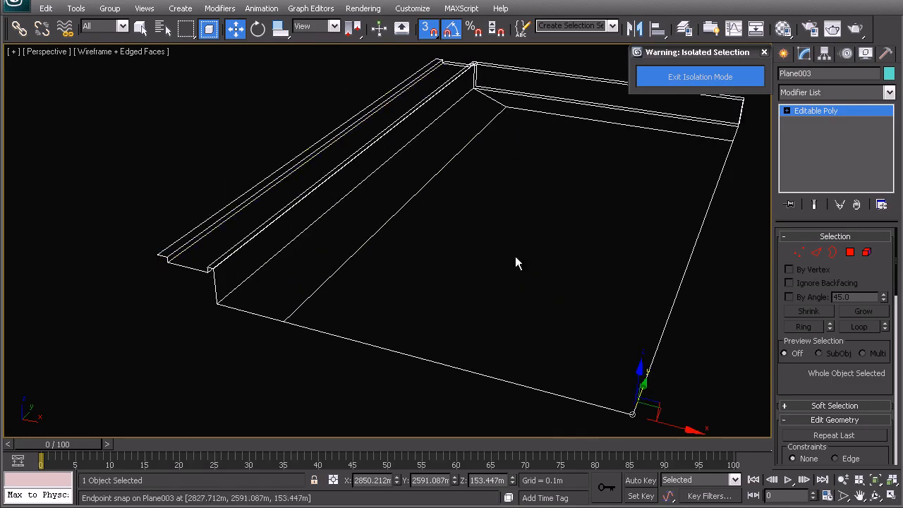
# - Select the riser and tread polygons of the first seating step and detach them as a separate object
pyautogui.click(850, 252)
pyautogui.click(174, 258)
pyautogui.moveTo(175, 268); pyautogui.dragTo(278, 266, button='middle')
pyautogui.scroll(3, 278, 266)
pyautogui.keyDown('ctrl'); pyautogui.click(247, 259); pyautogui.keyUp('ctrl')
pyautogui.moveTo(283, 232); pyautogui.dragTo(299, 262, button='middle')
pyautogui.scroll(-3, 300, 262)
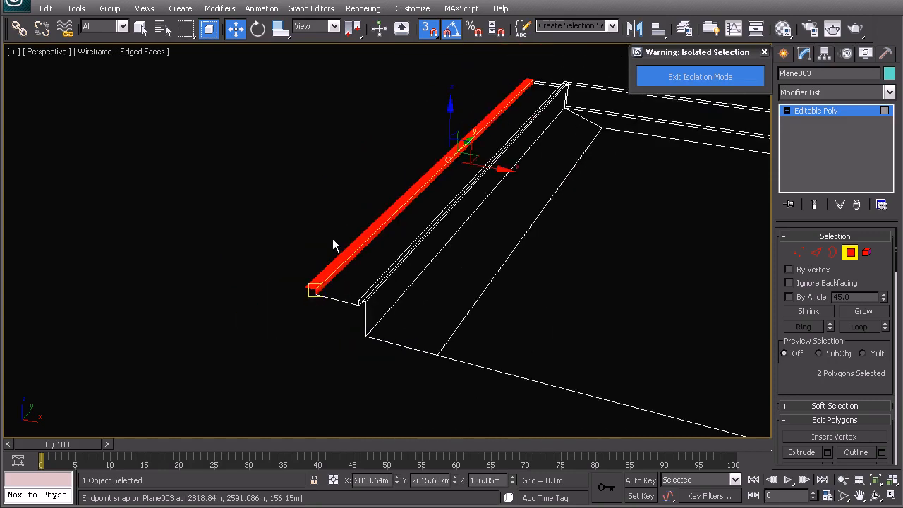
pyautogui.moveTo(343, 305); pyautogui.dragTo(407, 287, button='middle')
pyautogui.scroll(4, 407, 287)
pyautogui.moveTo(526, 307); pyautogui.dragTo(405, 298, button='middle')
pyautogui.scroll(-4, 840, 371)
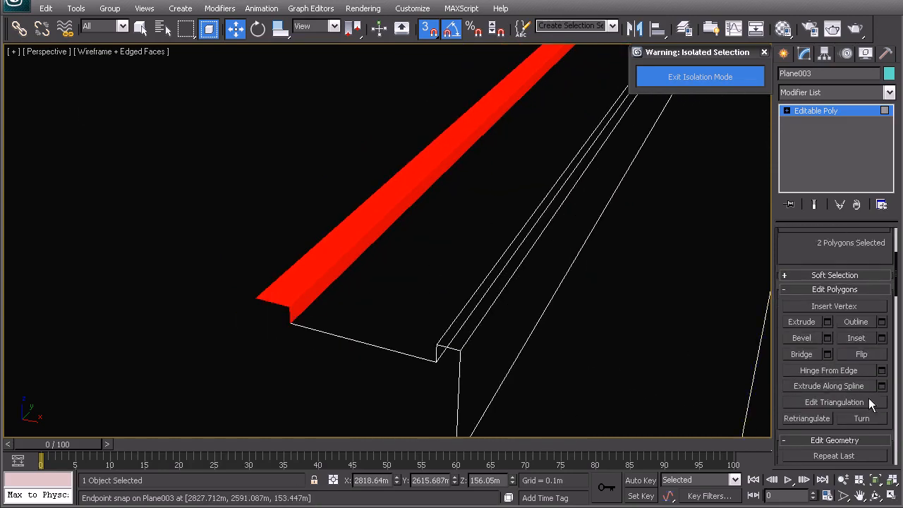
pyautogui.moveTo(787, 260); pyautogui.dragTo(800, 175)
pyautogui.moveTo(882, 434); pyautogui.dragTo(877, 347)
pyautogui.click(864, 364)
pyautogui.click(498, 258)
# - Clone the detached seating step as 50 copies, snapping its riser base to the outer edge of its tread
pyautogui.rightClick(361, 258)
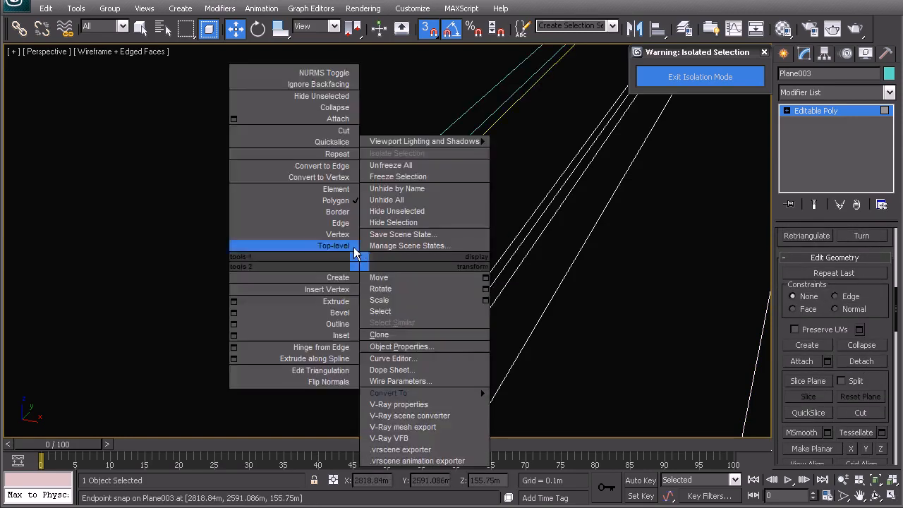
pyautogui.click(345, 246)
pyautogui.click(284, 208)
pyautogui.click(296, 297)
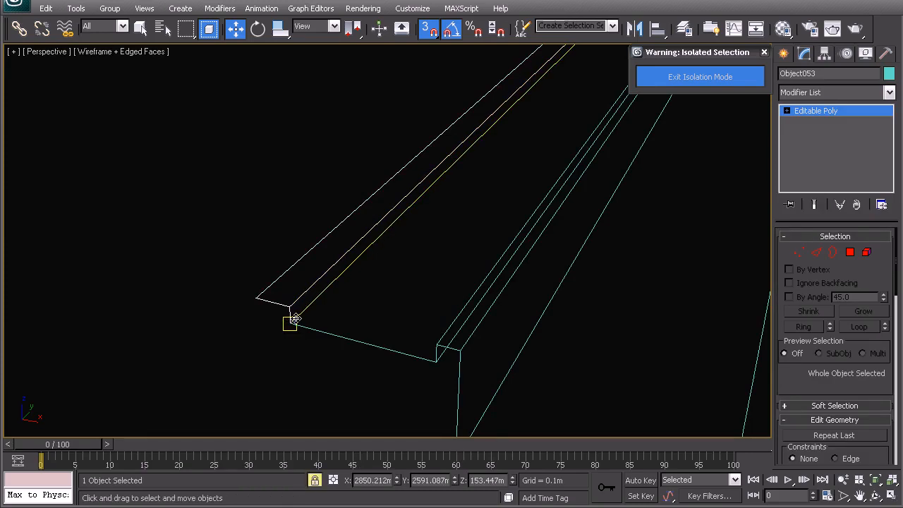
pyautogui.moveTo(295, 319)
pyautogui.keyDown('shift'); pyautogui.mouseDown()
pyautogui.moveTo(357, 318)
pyautogui.moveTo(256, 297)
pyautogui.mouseUp(); pyautogui.keyUp('shift')
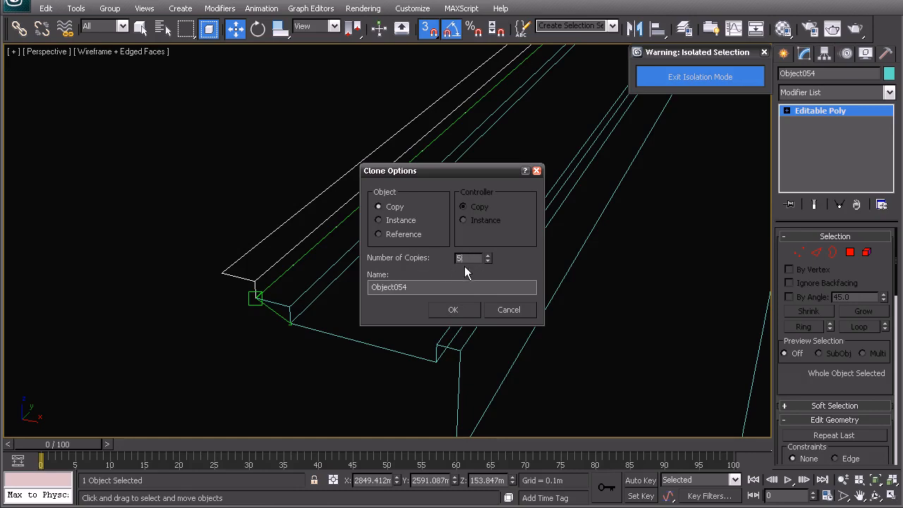
pyautogui.write('50')
pyautogui.click(455, 309)
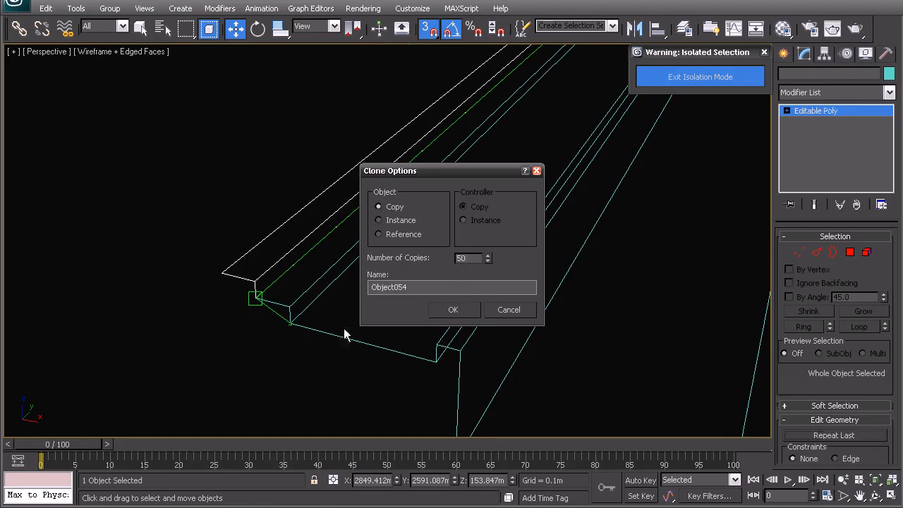
# - Select the 26 upper step copies above the section's mid-level landing and enable offset transform entry
pyautogui.scroll(-10, 307, 278)
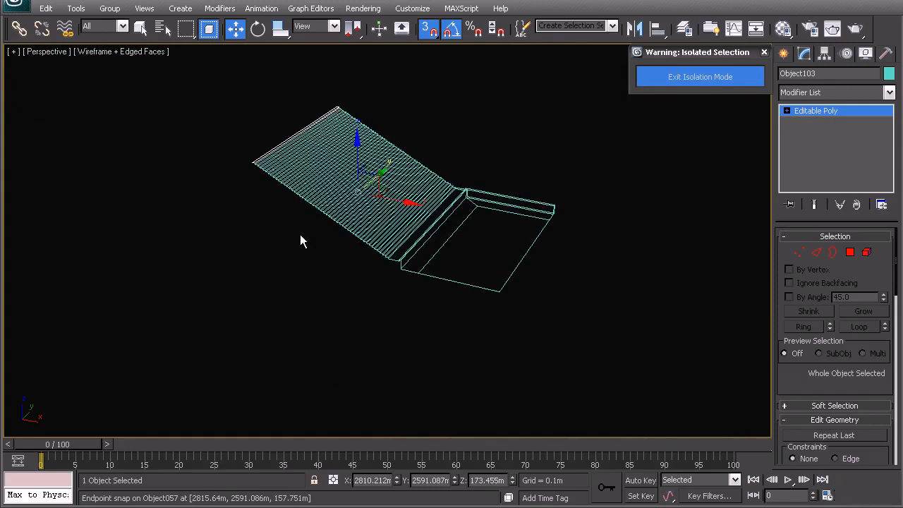
pyautogui.press('f')
pyautogui.scroll(-10, 291, 239)
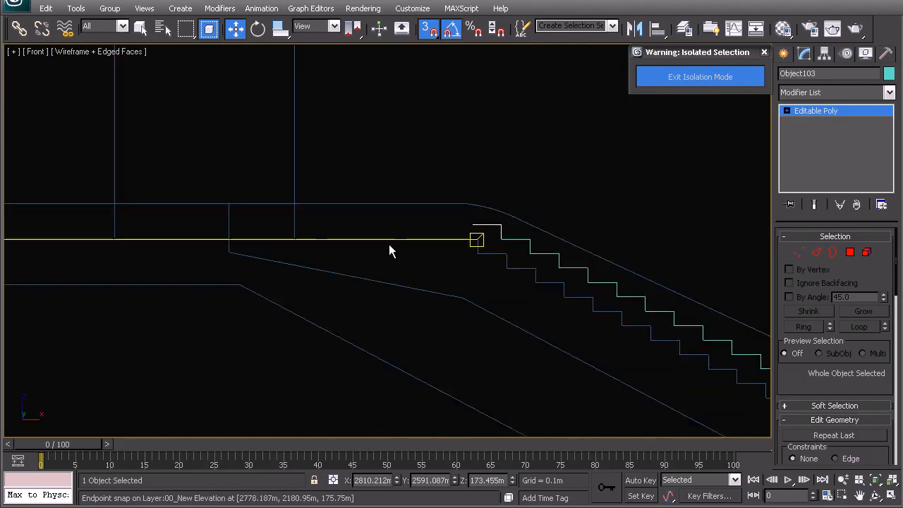
pyautogui.scroll(8, 518, 290)
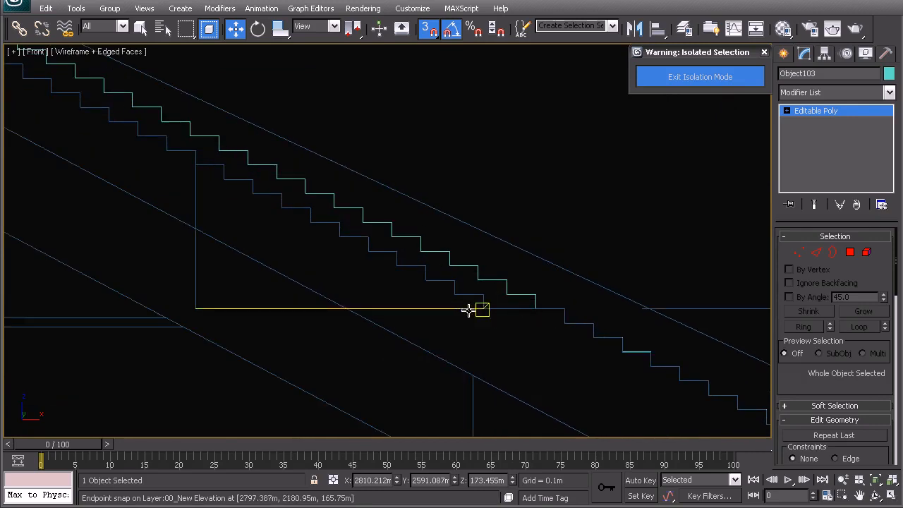
pyautogui.moveTo(506, 327); pyautogui.dragTo(398, 320, button='middle')
pyautogui.scroll(2, 423, 314)
pyautogui.click(460, 312)
pyautogui.moveTo(372, 141); pyautogui.dragTo(466, 357)
pyautogui.scroll(-5, 454, 308)
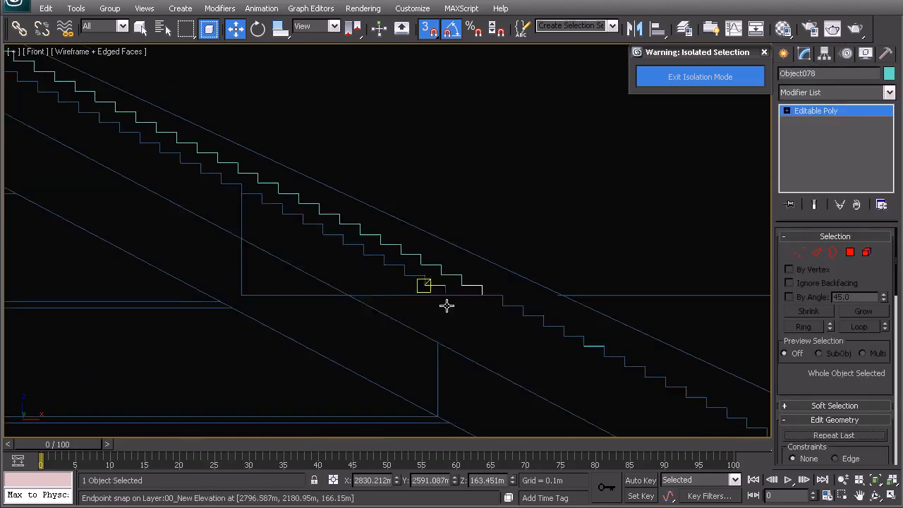
pyautogui.moveTo(406, 289); pyautogui.dragTo(525, 339)
pyautogui.scroll(5, 529, 357)
pyautogui.scroll(5, 375, 279)
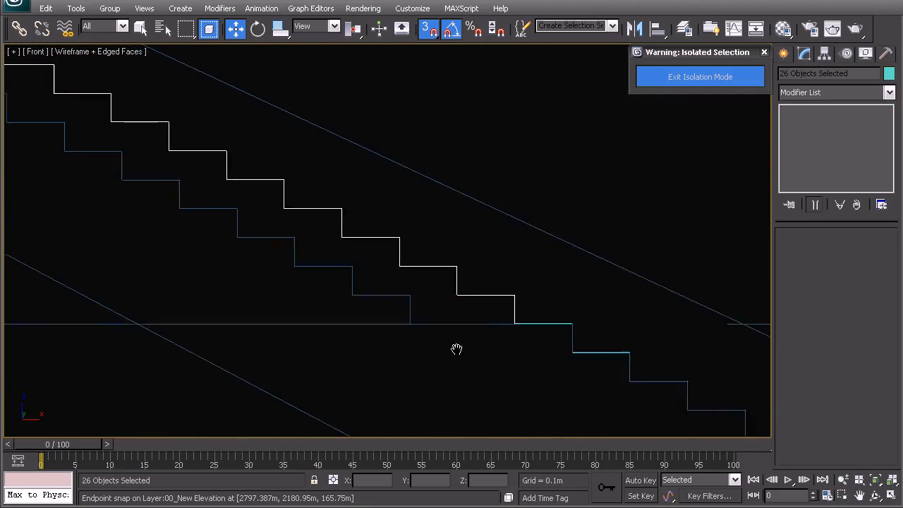
pyautogui.click(333, 480)
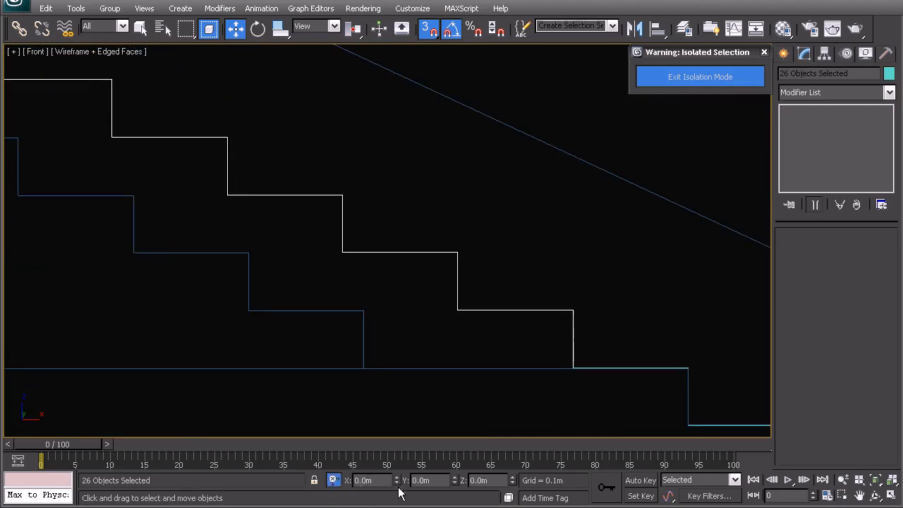
# - Try shifting the selected upper steps along X, including by 1.5 m, and undo each shift
pyautogui.moveTo(397, 482); pyautogui.dragTo(398, 503)
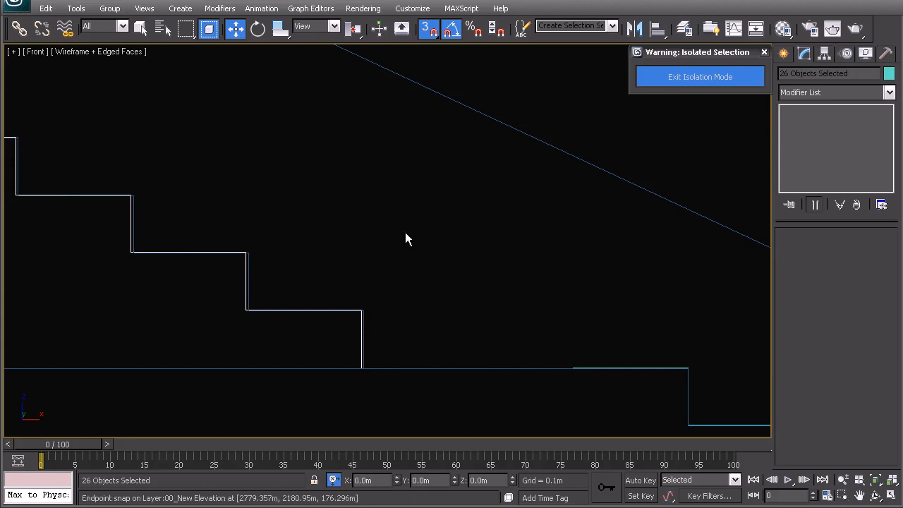
pyautogui.moveTo(413, 200); pyautogui.dragTo(392, 152, button='middle')
pyautogui.hotkey('ctrl', 'z')
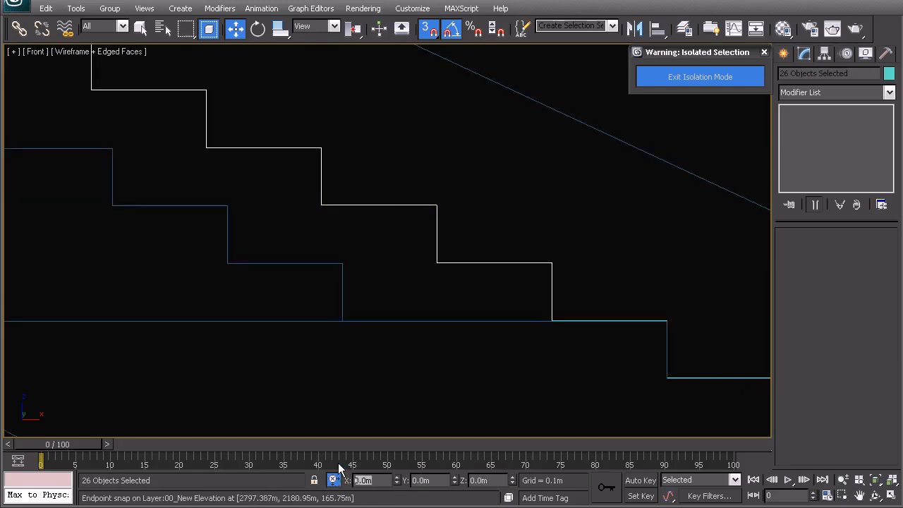
pyautogui.write('1.5')
pyautogui.press('Return')
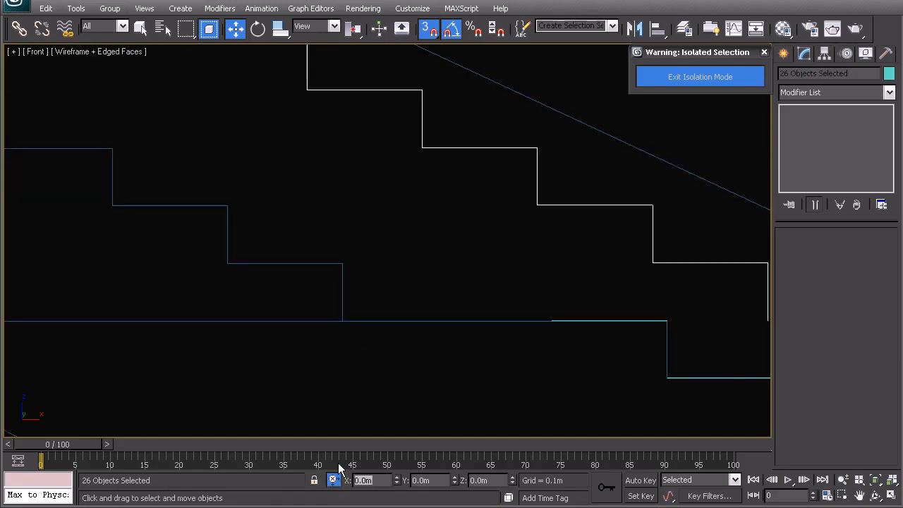
pyautogui.moveTo(349, 317); pyautogui.dragTo(292, 306, button='middle')
pyautogui.hotkey('ctrl', 'z')
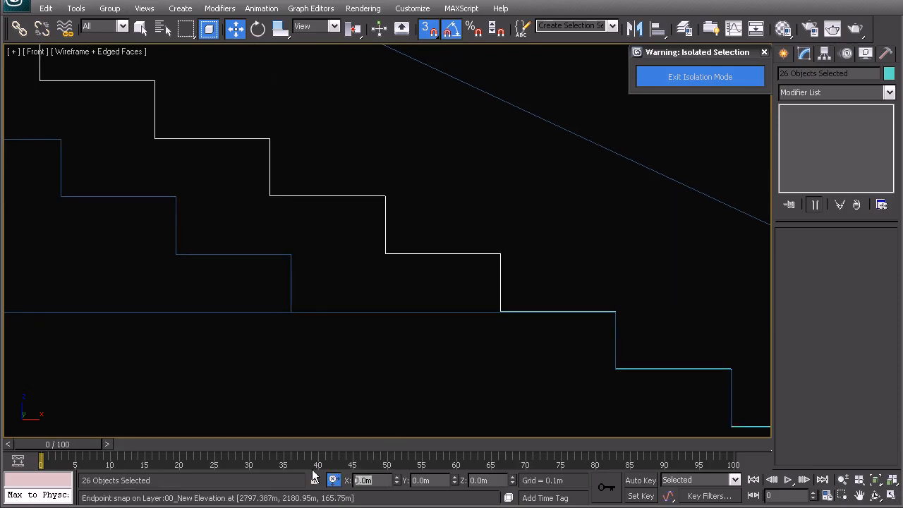
# - Offset the selected upper steps by -1.5 m along X and nudge them back onto the section's riser lines
pyautogui.write('-1.5')
pyautogui.press('Return')
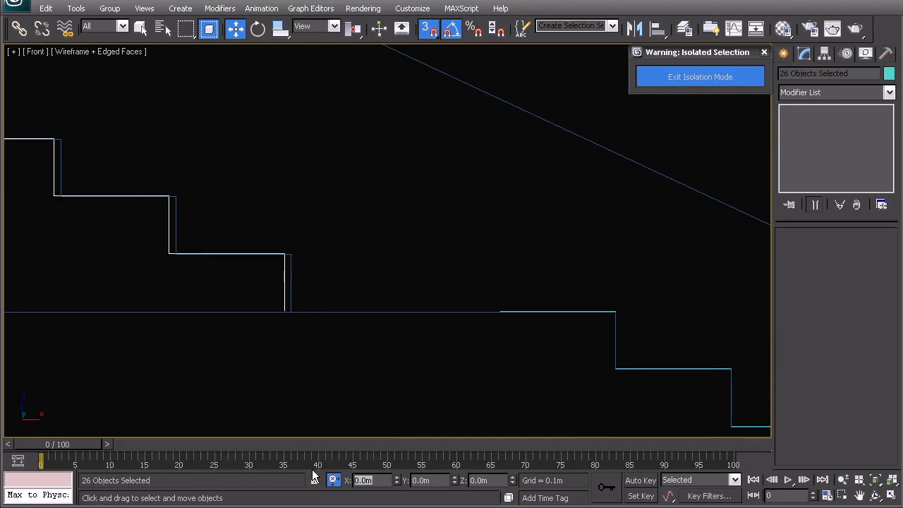
pyautogui.moveTo(163, 248); pyautogui.dragTo(205, 252, button='middle')
pyautogui.moveTo(325, 311); pyautogui.dragTo(351, 287, button='middle')
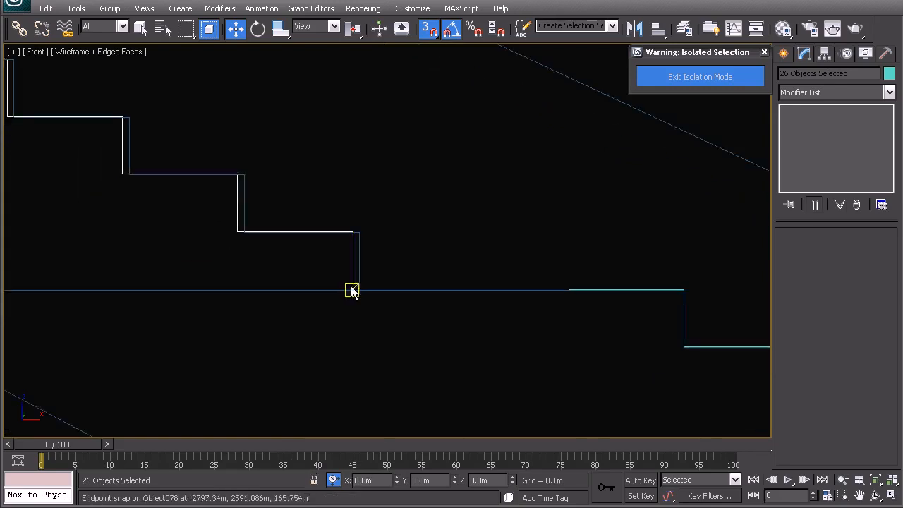
pyautogui.scroll(2, 352, 291)
pyautogui.moveTo(398, 480); pyautogui.dragTo(397, 473)
pyautogui.click(397, 477)
pyautogui.click(397, 477)
# - Delete the extra topmost step copy that rises above the section's upper floor line
pyautogui.moveTo(367, 286); pyautogui.dragTo(373, 319, button='middle')
pyautogui.scroll(-5, 373, 319)
pyautogui.moveTo(254, 233); pyautogui.dragTo(639, 432, button='middle')
pyautogui.moveTo(311, 212); pyautogui.dragTo(524, 307, button='middle')
pyautogui.scroll(5, 397, 276)
pyautogui.click(446, 198)
pyautogui.click(457, 284)
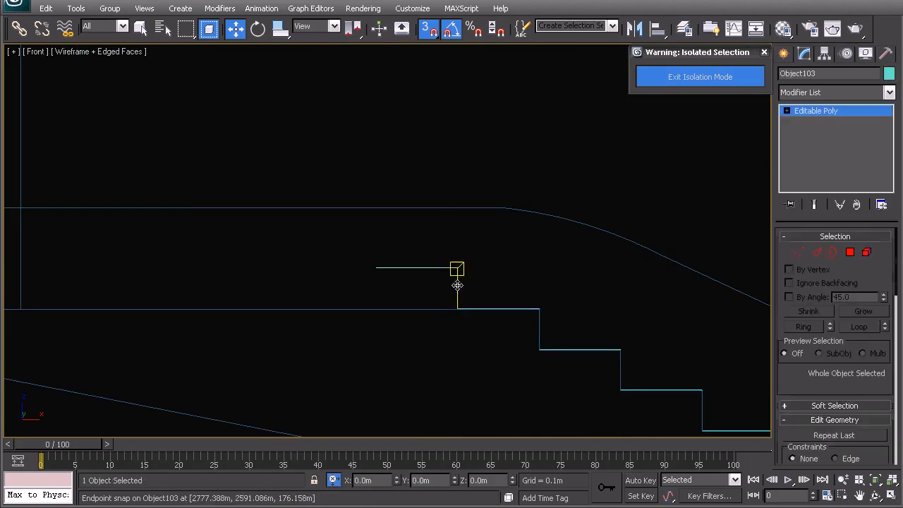
pyautogui.click(464, 347)
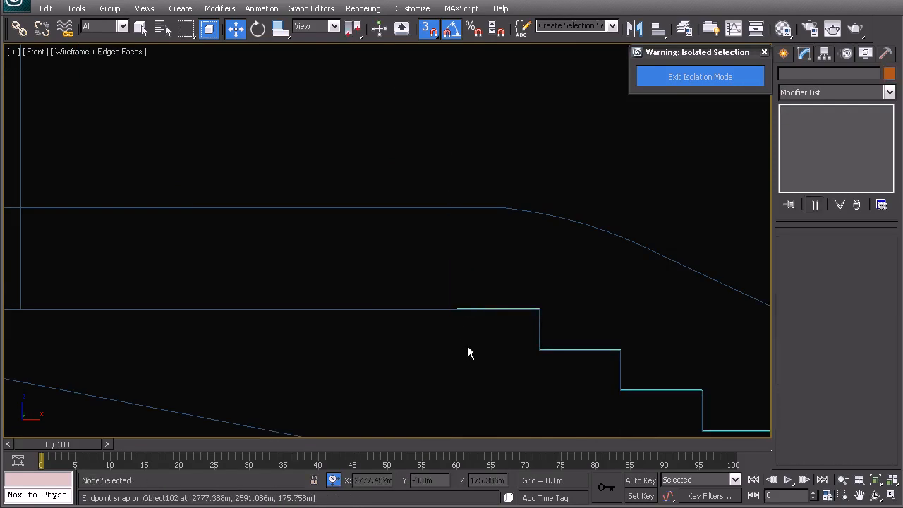
# - Examine how both seating flights fit the section and the base mesh in front and perspective views
pyautogui.moveTo(526, 328); pyautogui.dragTo(445, 286, button='middle')
pyautogui.scroll(2, 443, 292)
pyautogui.scroll(-2, 418, 313)
pyautogui.scroll(-8, 417, 314)
pyautogui.press('p')
pyautogui.scroll(5, 405, 265)
pyautogui.keyDown('alt'); pyautogui.moveTo(383, 262); pyautogui.dragTo(342, 310, button='middle'); pyautogui.keyUp('alt')
pyautogui.moveTo(526, 133); pyautogui.dragTo(402, 47)
pyautogui.press('z')
pyautogui.keyDown('alt'); pyautogui.moveTo(429, 202); pyautogui.dragTo(359, 237, button='middle'); pyautogui.keyUp('alt')
pyautogui.click(415, 142)
pyautogui.keyDown('alt'); pyautogui.moveTo(413, 185); pyautogui.dragTo(429, 250, button='middle'); pyautogui.keyUp('alt')
pyautogui.click(427, 255)
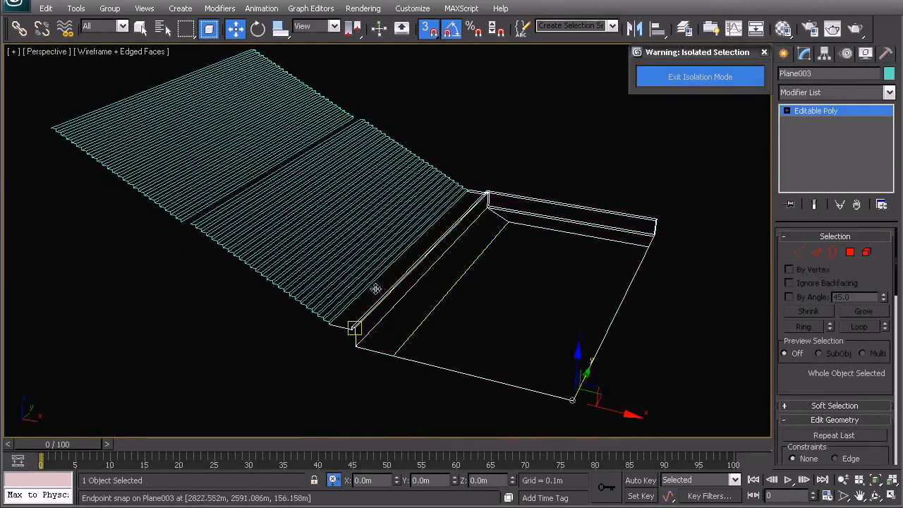
pyautogui.keyDown('alt'); pyautogui.moveTo(455, 312); pyautogui.dragTo(357, 280, button='middle'); pyautogui.keyUp('alt')
pyautogui.scroll(-3, 396, 258)
pyautogui.click(518, 167)
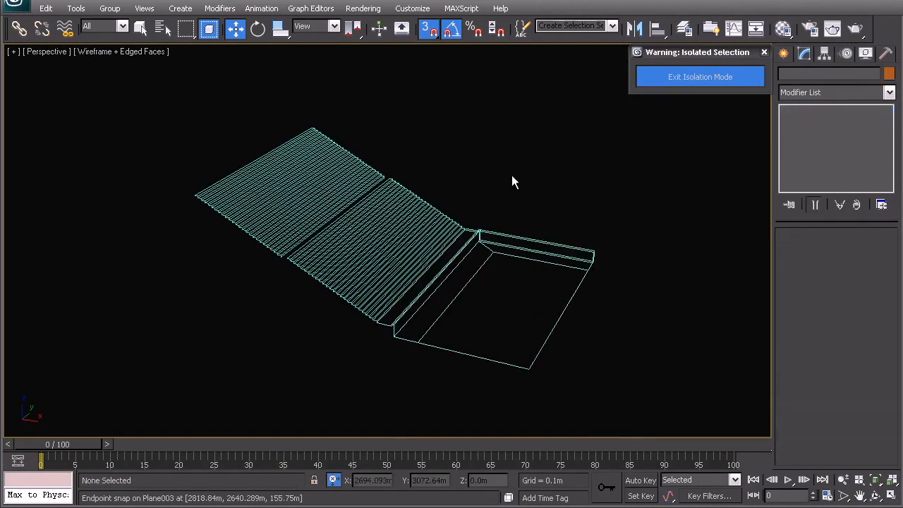
# - Attach all seating step copies, starting from Object053, to the floor and wall mesh Plane003
pyautogui.moveTo(615, 400); pyautogui.dragTo(167, 125)
pyautogui.rightClick(356, 189)
pyautogui.click(379, 83)
pyautogui.click(440, 116)
pyautogui.click(481, 266)
pyautogui.click(481, 266)
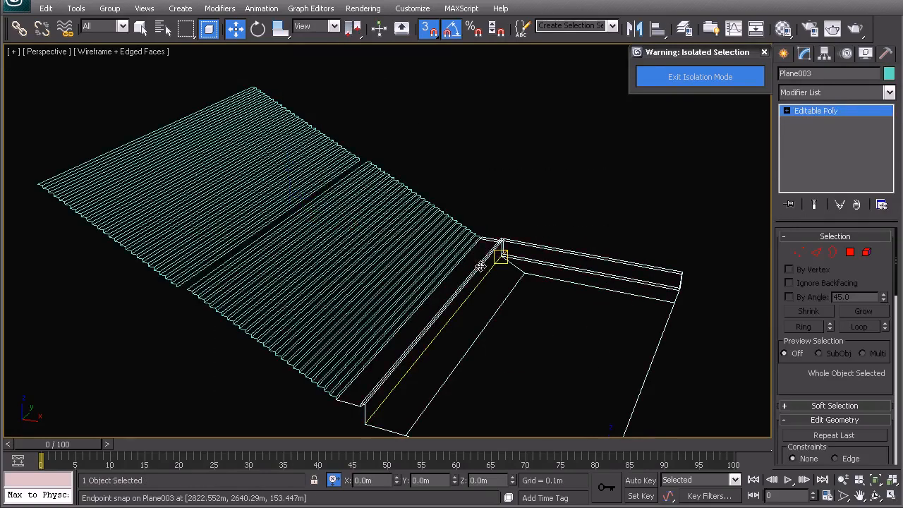
pyautogui.rightClick(470, 261)
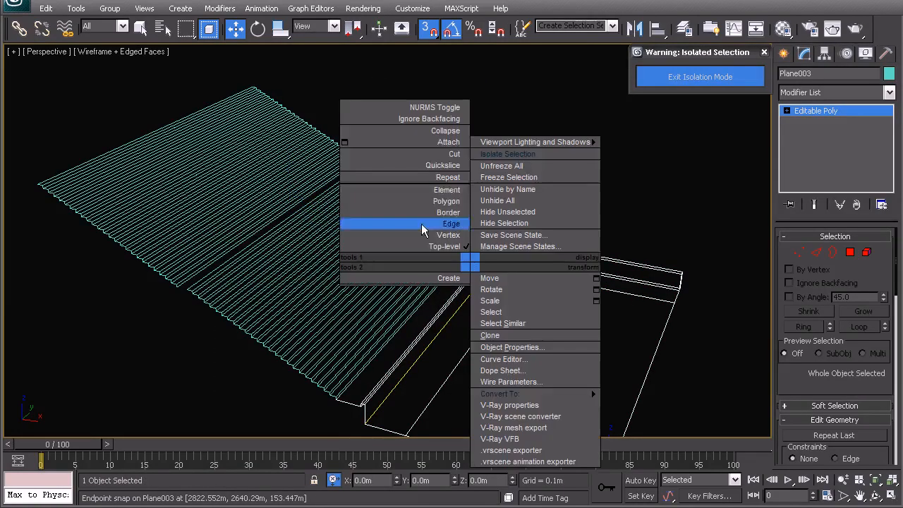
pyautogui.click(344, 141)
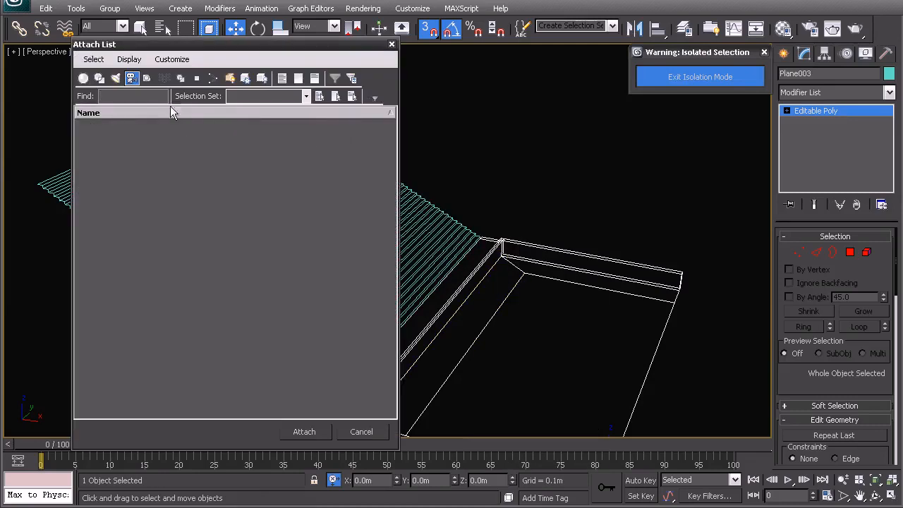
pyautogui.click(83, 77)
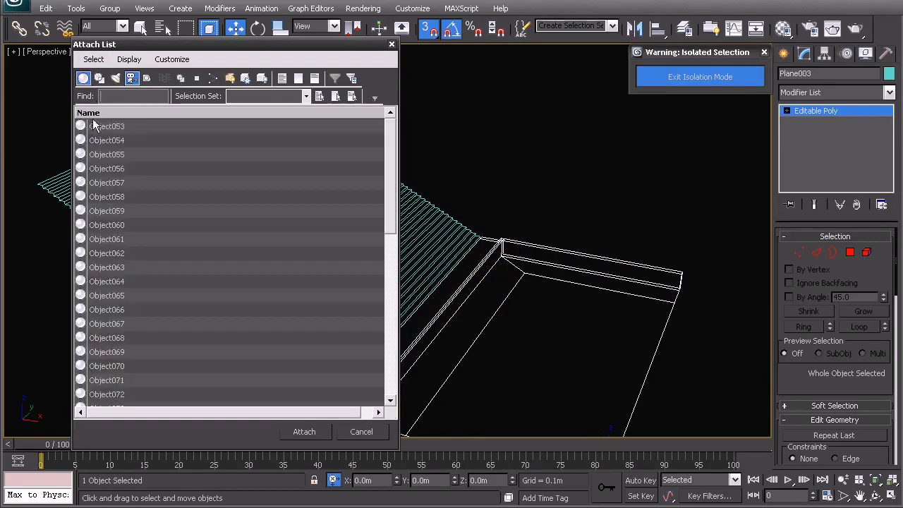
pyautogui.click(108, 130)
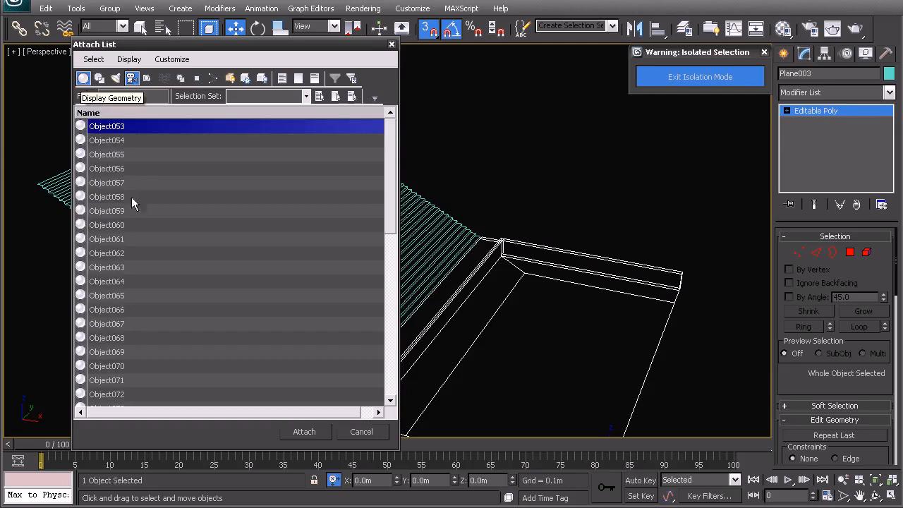
pyautogui.hotkey('ctrl', 'a')
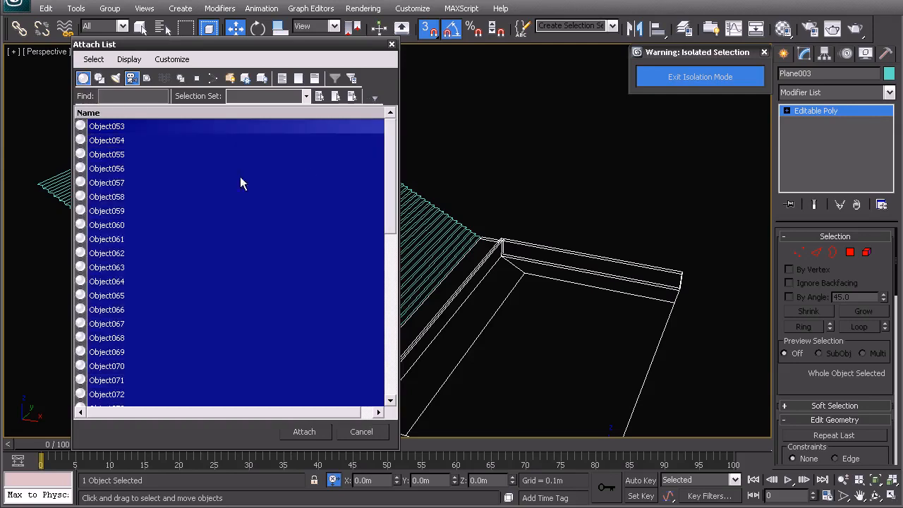
pyautogui.click(311, 433)
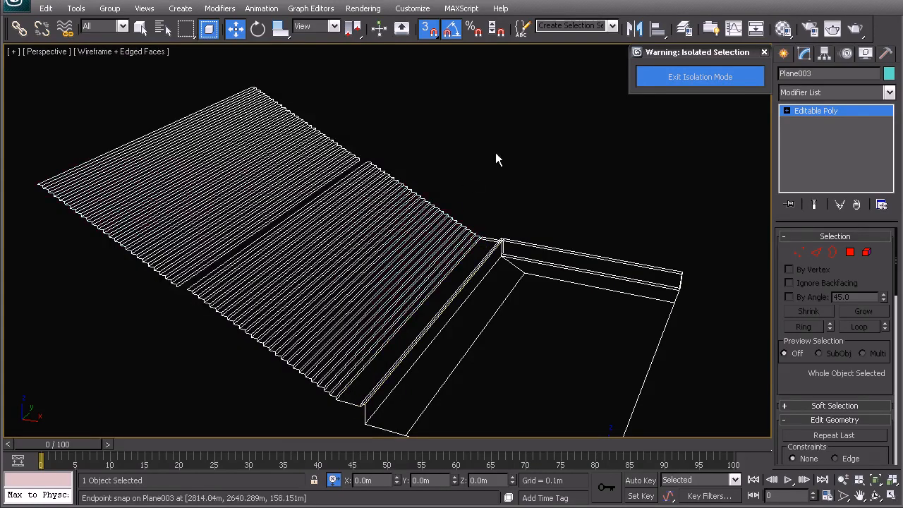
# - Snap the outer edge of the lower flight's last tread to the base of the upper flight's first riser
pyautogui.click(451, 275)
pyautogui.click(461, 290)
pyautogui.moveTo(504, 318); pyautogui.dragTo(638, 315, button='middle')
pyautogui.scroll(5, 557, 250)
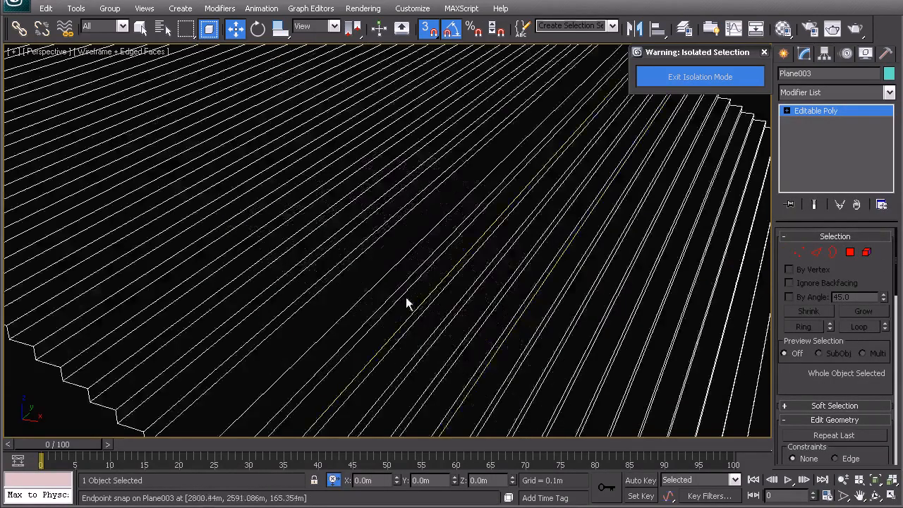
pyautogui.moveTo(409, 301); pyautogui.dragTo(428, 250, button='middle')
pyautogui.click(816, 253)
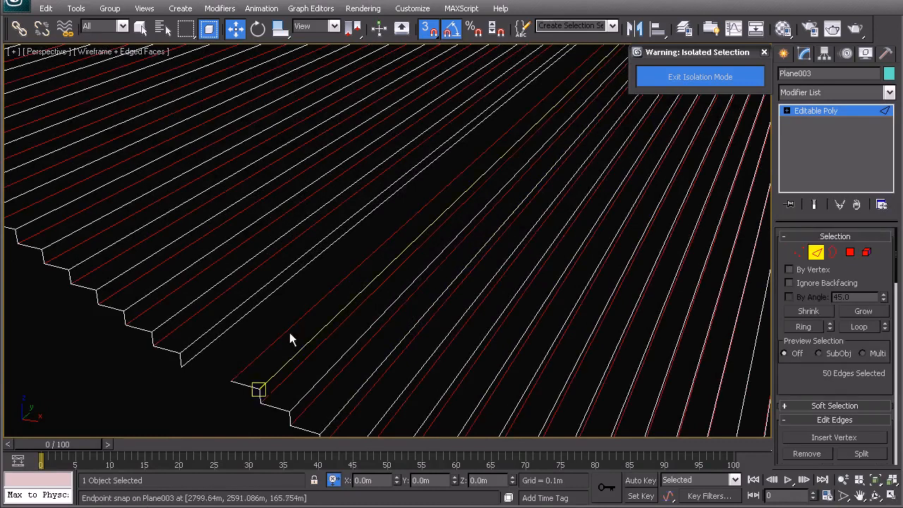
pyautogui.click(258, 354)
pyautogui.moveTo(234, 378); pyautogui.dragTo(182, 365)
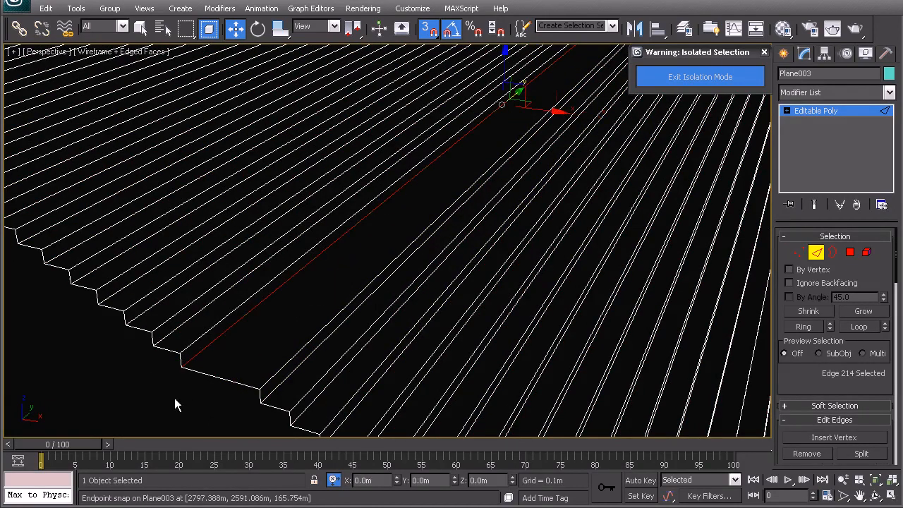
# - Weld all vertices of the combined floor and seating mesh with a 0.001 m threshold and return to object level
pyautogui.click(799, 252)
pyautogui.moveTo(316, 303); pyautogui.dragTo(293, 242, button='middle')
pyautogui.scroll(-8, 309, 259)
pyautogui.hotkey('ctrl', 'a')
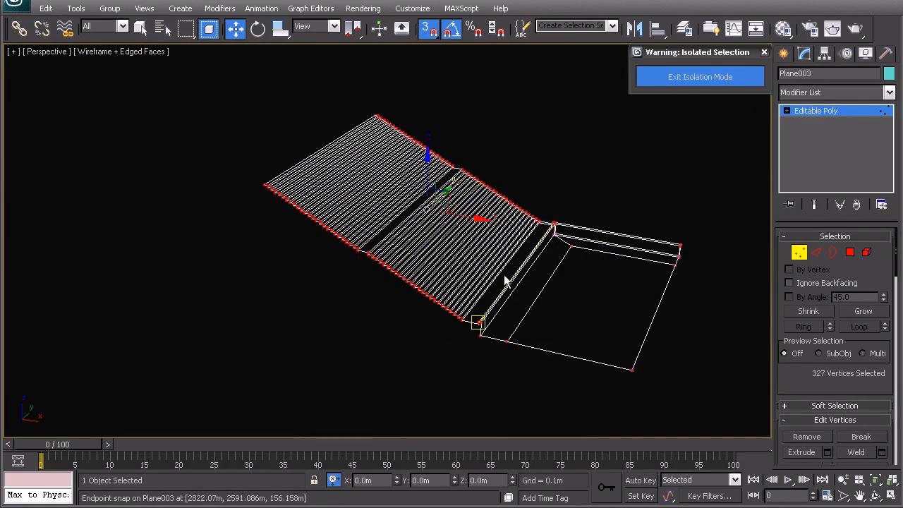
pyautogui.scroll(5, 462, 268)
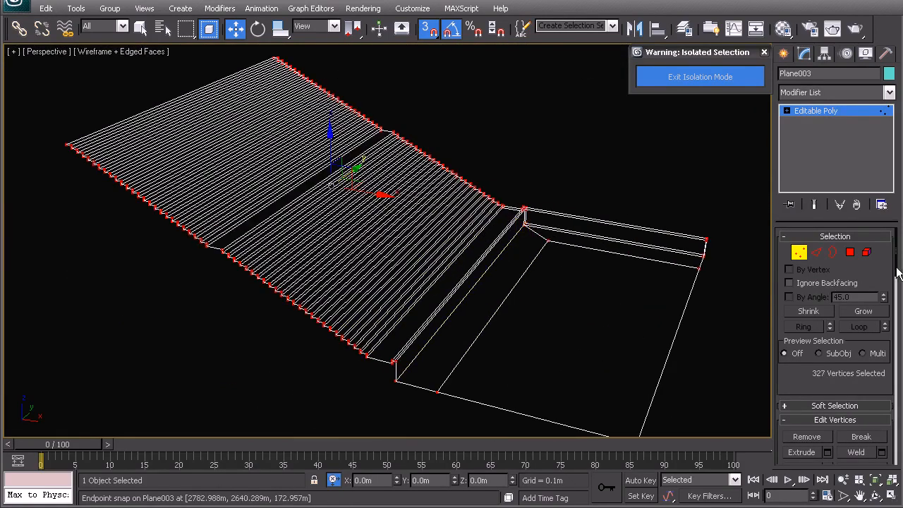
pyautogui.scroll(-4, 897, 257)
pyautogui.click(882, 316)
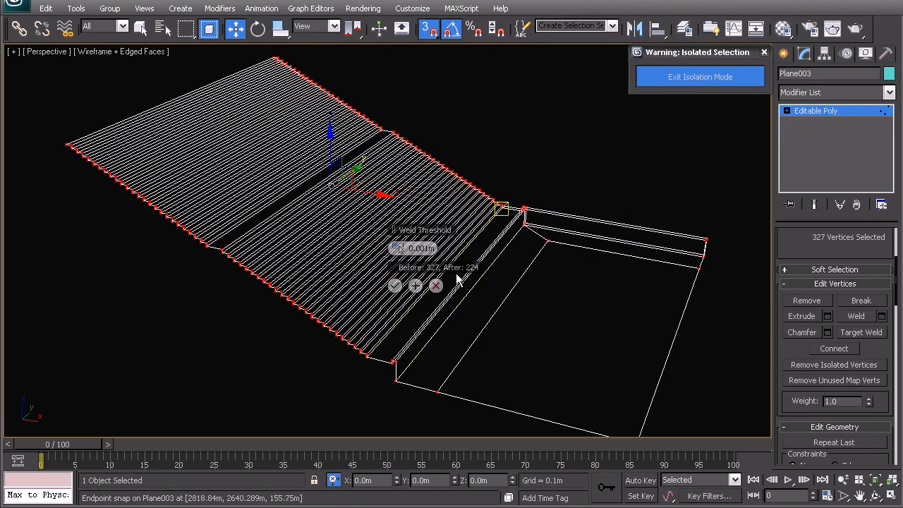
pyautogui.click(394, 285)
pyautogui.rightClick(351, 232)
pyautogui.click(325, 218)
pyautogui.click(319, 219)
pyautogui.click(363, 222)
# - Exit isolation mode for the welded quarter mesh Plane003
pyautogui.moveTo(438, 271); pyautogui.dragTo(399, 232, button='middle')
pyautogui.scroll(-3, 365, 249)
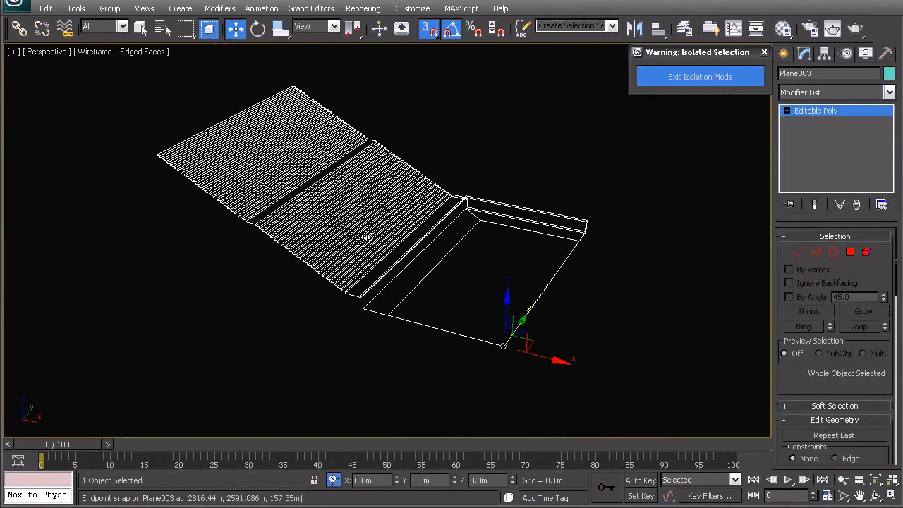
pyautogui.click(706, 77)
pyautogui.press('z')
pyautogui.keyDown('alt'); pyautogui.moveTo(383, 249); pyautogui.dragTo(333, 240, button='middle'); pyautogui.keyUp('alt')
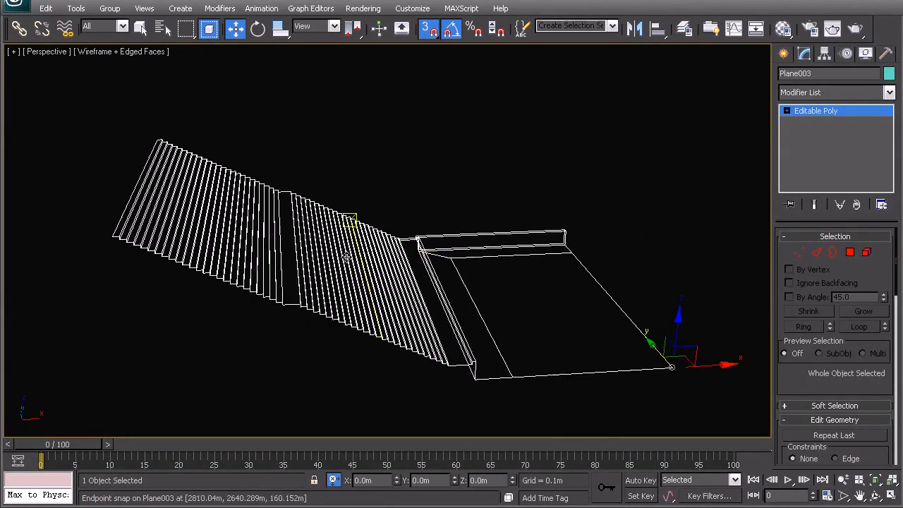
pyautogui.moveTo(494, 318); pyautogui.dragTo(432, 235, button='middle')
pyautogui.scroll(-4, 433, 235)
pyautogui.keyDown('alt'); pyautogui.moveTo(353, 254); pyautogui.dragTo(308, 265, button='middle'); pyautogui.keyUp('alt')
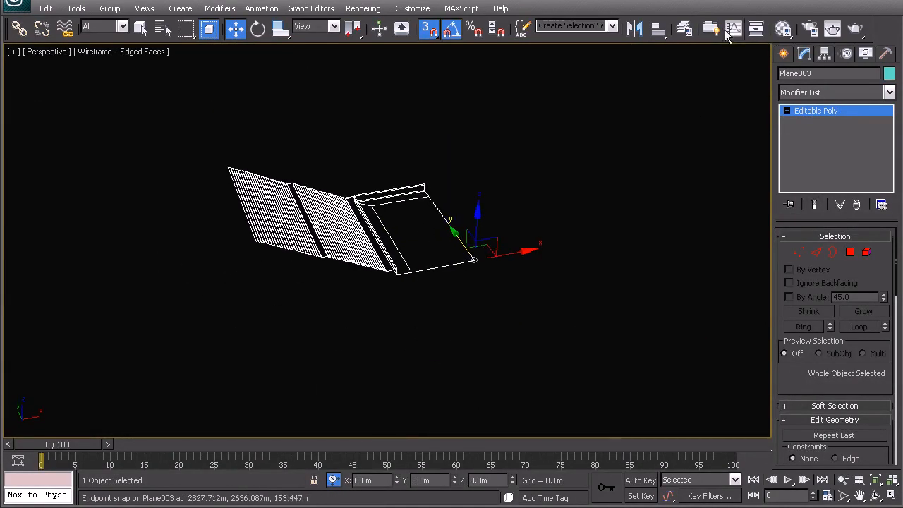
# - Unhide the 03_Tower Facade and 04_Stad Support layers
pyautogui.click(681, 28)
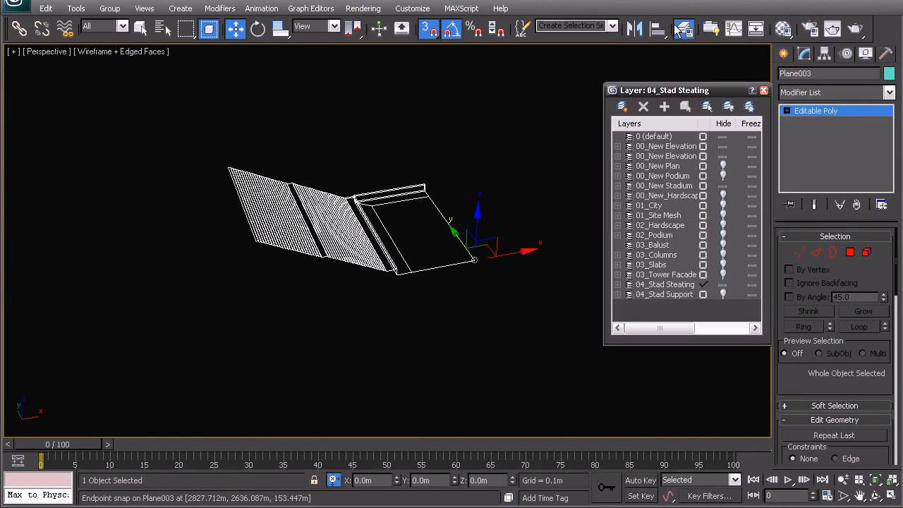
pyautogui.click(722, 275)
pyautogui.click(722, 295)
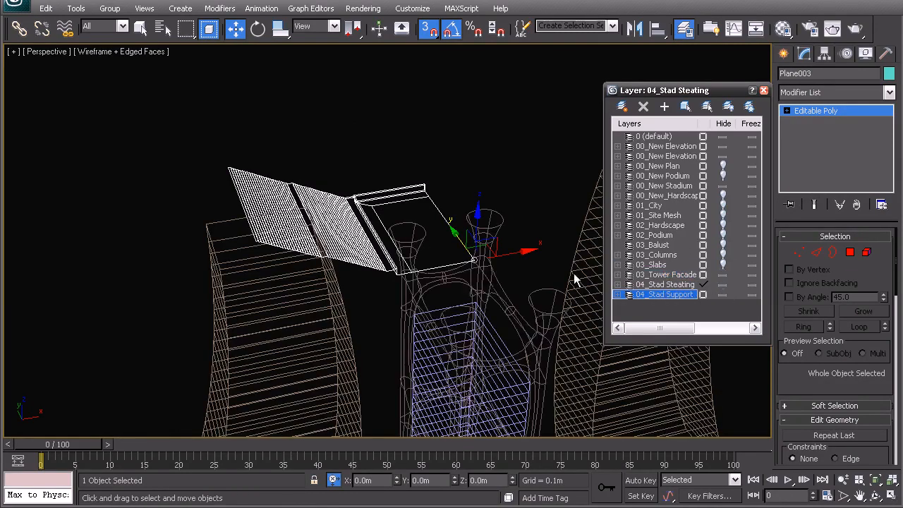
pyautogui.keyDown('alt'); pyautogui.moveTo(387, 228); pyautogui.dragTo(415, 225, button='middle'); pyautogui.keyUp('alt')
pyautogui.click(764, 91)
# - Enable the working pivot and mirror the quarter stadium mesh across Y as an instance
pyautogui.keyDown('alt'); pyautogui.moveTo(334, 237); pyautogui.dragTo(374, 216, button='middle'); pyautogui.keyUp('alt')
pyautogui.keyDown('alt'); pyautogui.moveTo(438, 206); pyautogui.dragTo(455, 233, button='middle'); pyautogui.keyUp('alt')
pyautogui.click(824, 55)
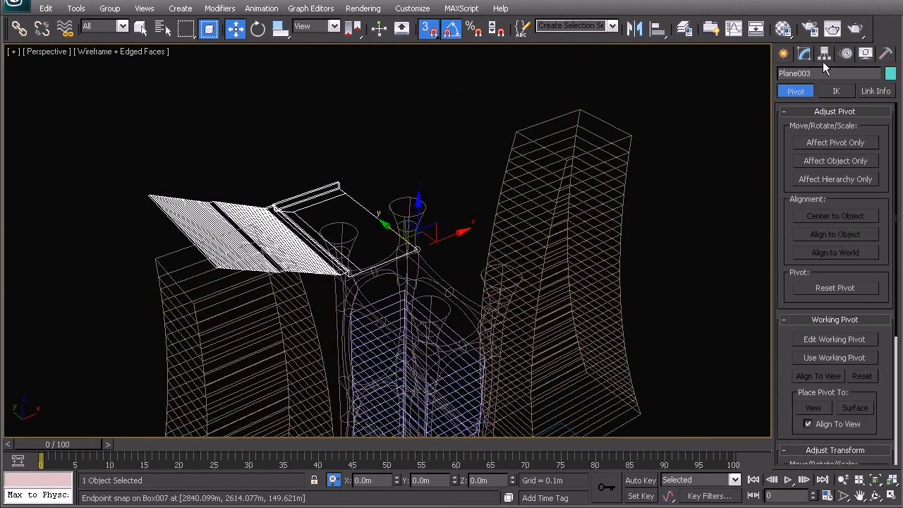
pyautogui.click(821, 358)
pyautogui.moveTo(349, 238); pyautogui.dragTo(318, 212, button='middle')
pyautogui.keyDown('alt'); pyautogui.moveTo(304, 245); pyautogui.dragTo(395, 257, button='middle'); pyautogui.keyUp('alt')
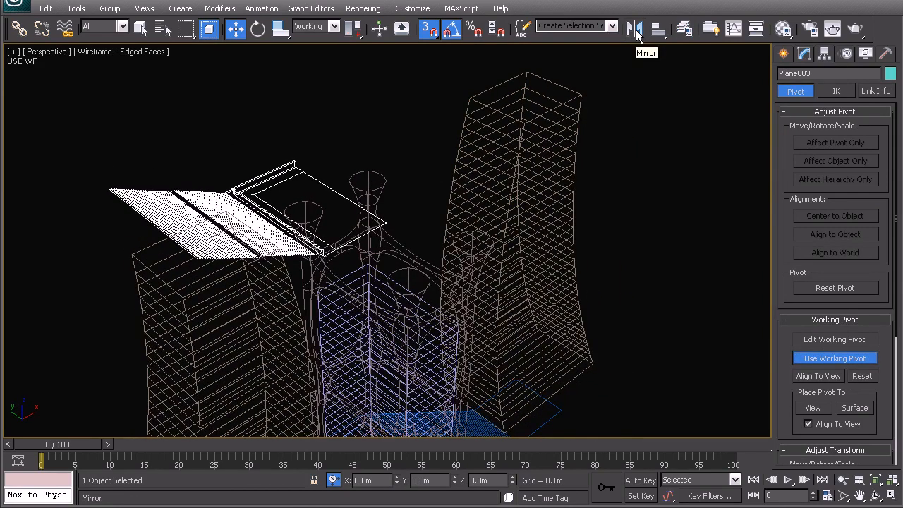
pyautogui.click(634, 28)
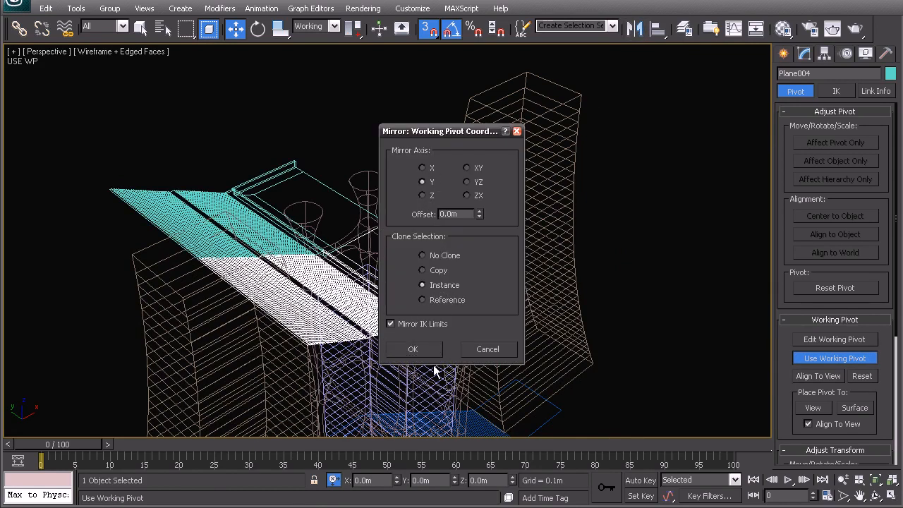
pyautogui.click(424, 349)
# - Mirror the newly instanced quarter across X as an instance to make the third quarter
pyautogui.click(634, 28)
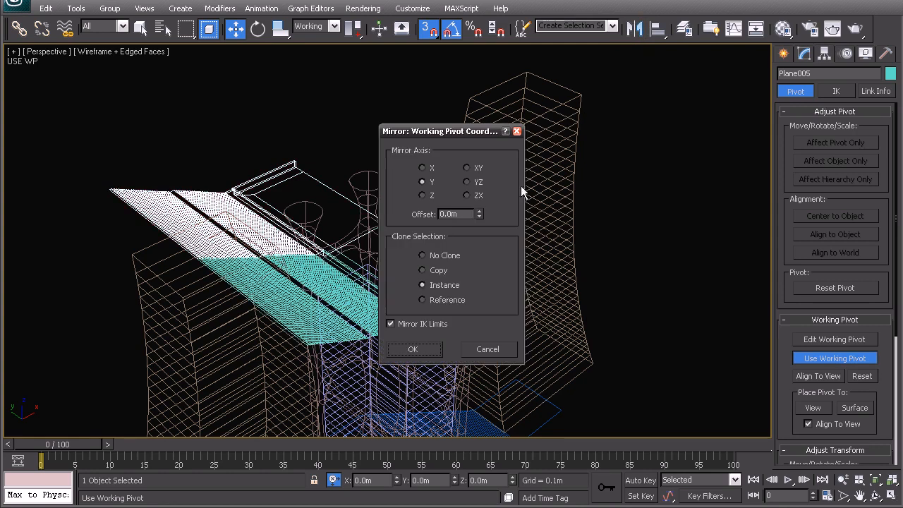
pyautogui.click(423, 168)
pyautogui.click(426, 350)
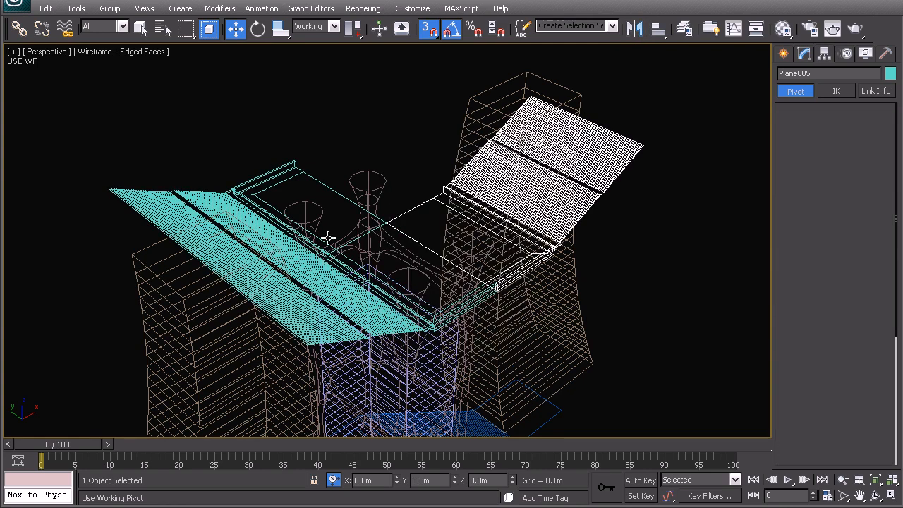
# - Mirror the original quarter across X as an instance to complete the stadium, deselect it and turn off the working pivot
pyautogui.click(634, 28)
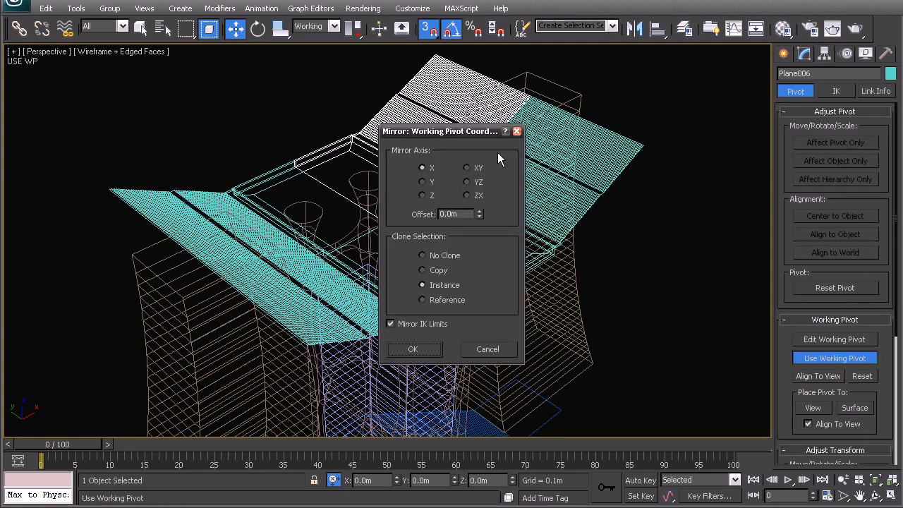
pyautogui.click(433, 347)
pyautogui.moveTo(384, 268); pyautogui.dragTo(430, 254, button='middle')
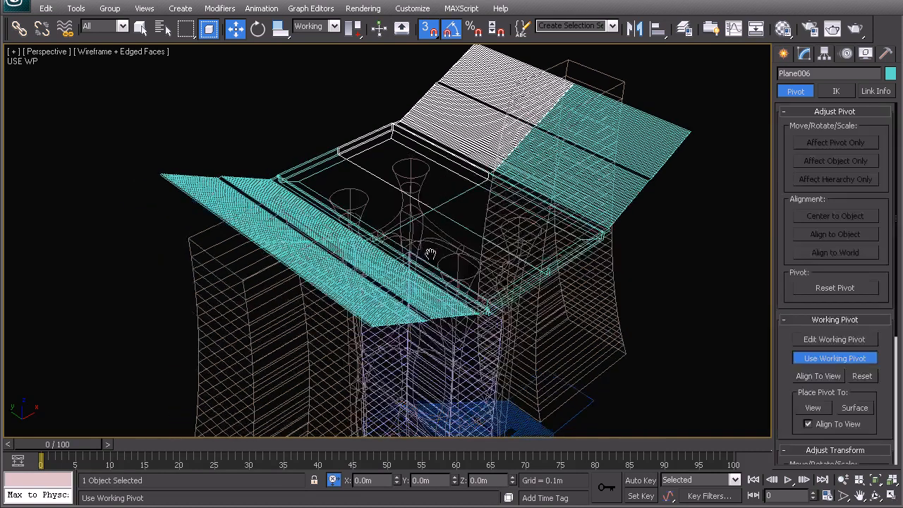
pyautogui.click(657, 202)
pyautogui.keyDown('alt'); pyautogui.moveTo(607, 245); pyautogui.dragTo(554, 257, button='middle'); pyautogui.keyUp('alt')
pyautogui.click(819, 359)
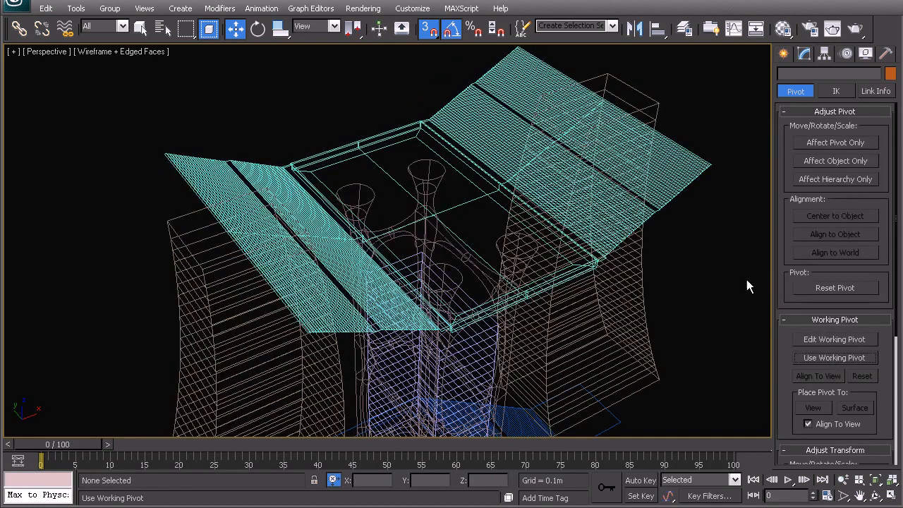
pyautogui.click(803, 56)
# - Switch to shaded display and examine how the complete stadium floor and seating fit the towers and central support
pyautogui.keyDown('alt'); pyautogui.moveTo(635, 176); pyautogui.dragTo(425, 197, button='middle'); pyautogui.keyUp('alt')
pyautogui.press('F3')
pyautogui.scroll(3, 361, 246)
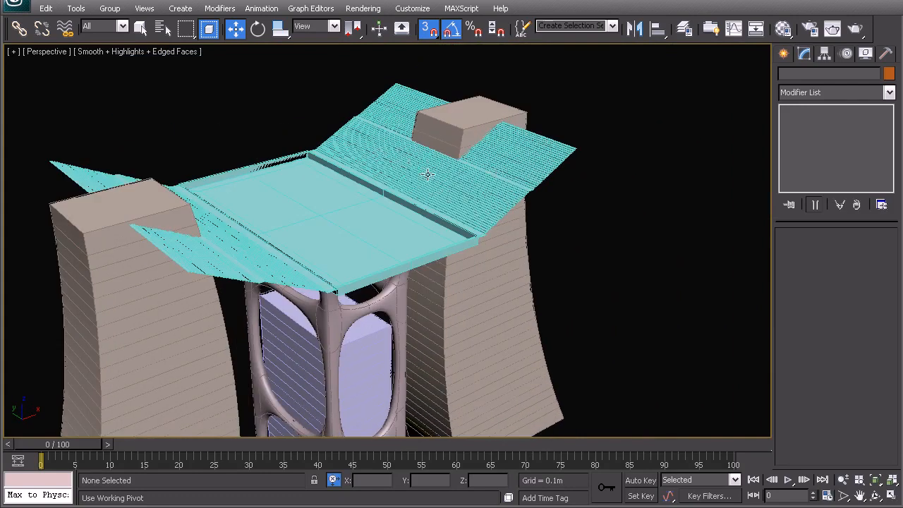
pyautogui.keyDown('alt'); pyautogui.moveTo(457, 224); pyautogui.dragTo(416, 269, button='middle'); pyautogui.keyUp('alt')
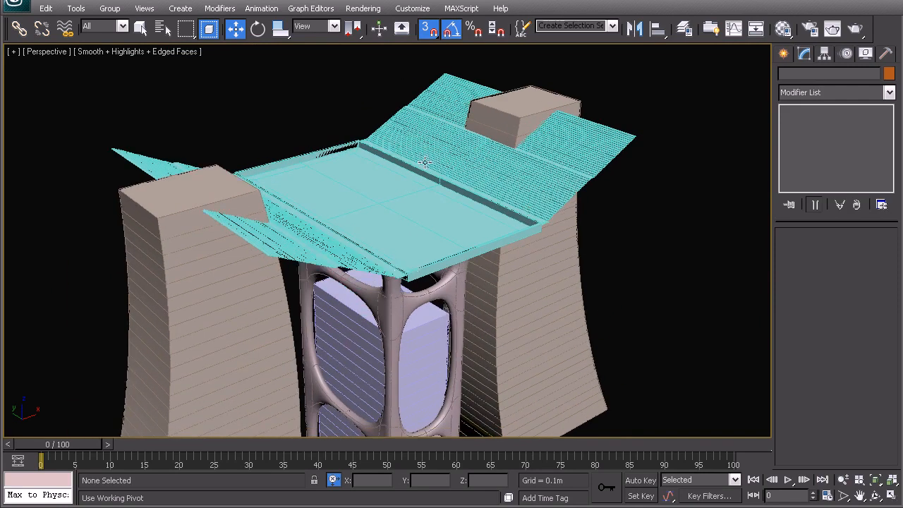
pyautogui.moveTo(415, 215); pyautogui.dragTo(360, 226, button='middle')
pyautogui.scroll(-3, 364, 233)
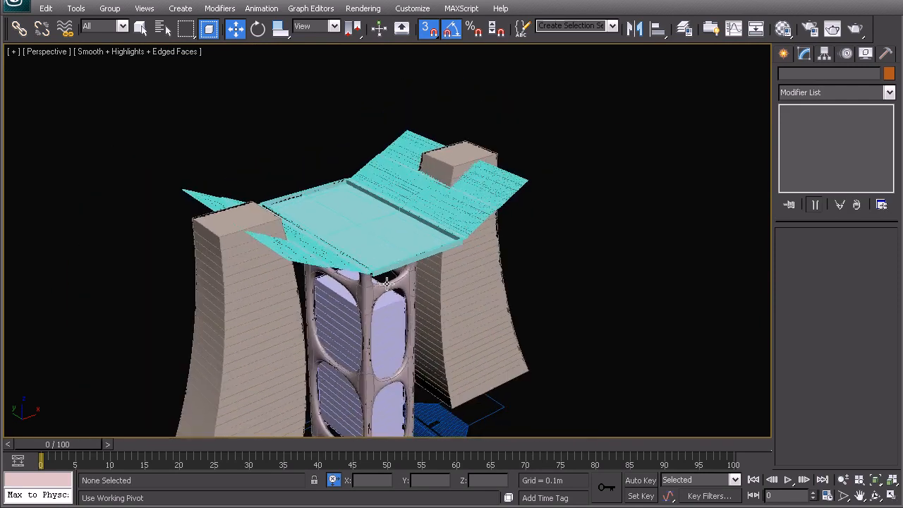
pyautogui.moveTo(382, 284); pyautogui.dragTo(396, 244, button='middle')
pyautogui.keyDown('alt'); pyautogui.moveTo(430, 272); pyautogui.dragTo(417, 273, button='middle'); pyautogui.keyUp('alt')
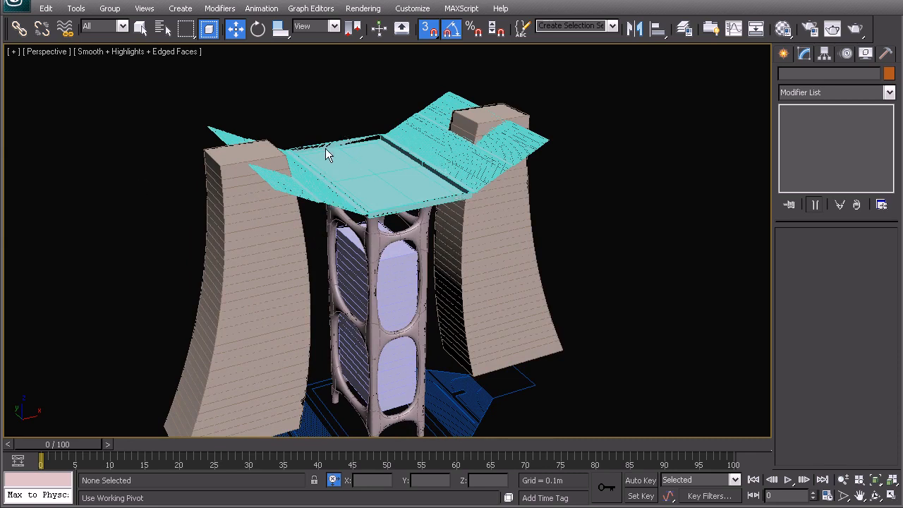
pyautogui.moveTo(383, 188); pyautogui.dragTo(428, 225, button='middle')
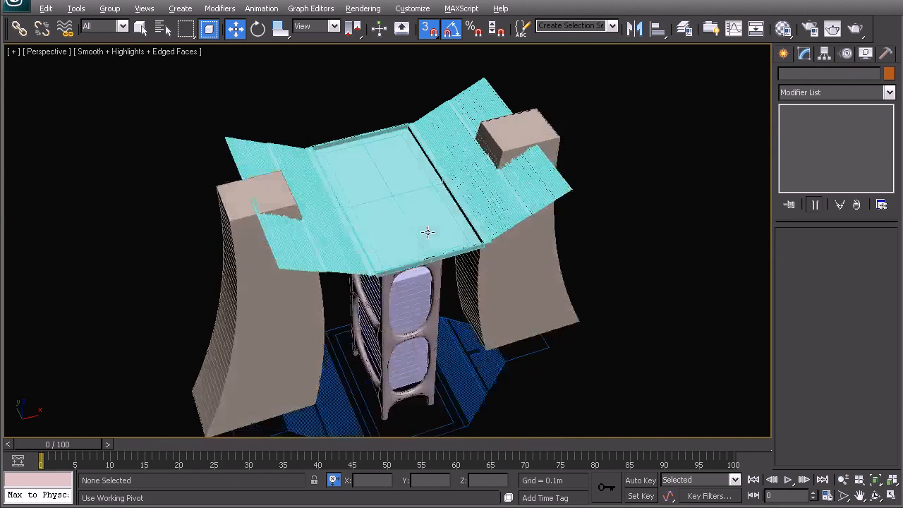
pyautogui.scroll(5, 407, 205)
pyautogui.moveTo(357, 218); pyautogui.dragTo(349, 248, button='middle')
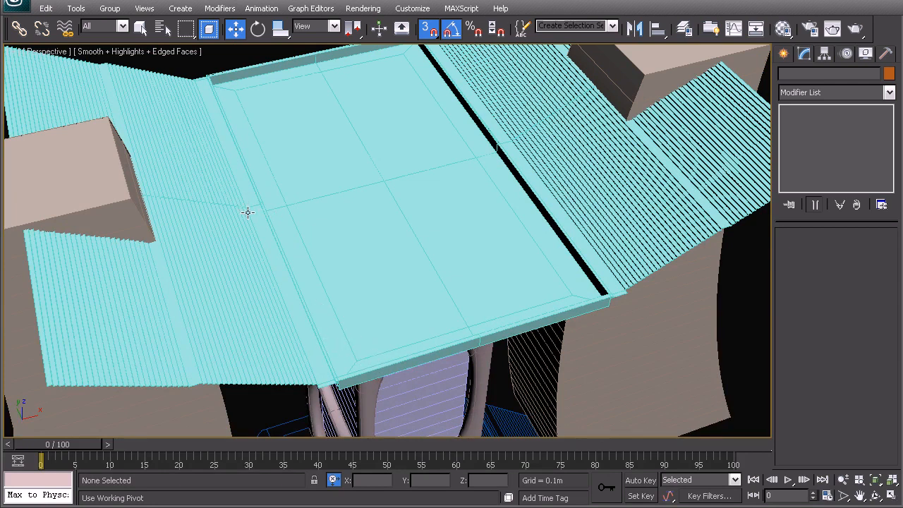
pyautogui.keyDown('alt'); pyautogui.moveTo(307, 218); pyautogui.dragTo(214, 260, button='middle'); pyautogui.keyUp('alt')
pyautogui.keyDown('alt'); pyautogui.moveTo(256, 196); pyautogui.dragTo(290, 242, button='middle'); pyautogui.keyUp('alt')
pyautogui.scroll(-5, 297, 243)
pyautogui.keyDown('alt'); pyautogui.moveTo(529, 349); pyautogui.dragTo(386, 309, button='middle'); pyautogui.keyUp('alt')
pyautogui.keyDown('alt'); pyautogui.moveTo(352, 272); pyautogui.dragTo(411, 259, button='middle'); pyautogui.keyUp('alt')
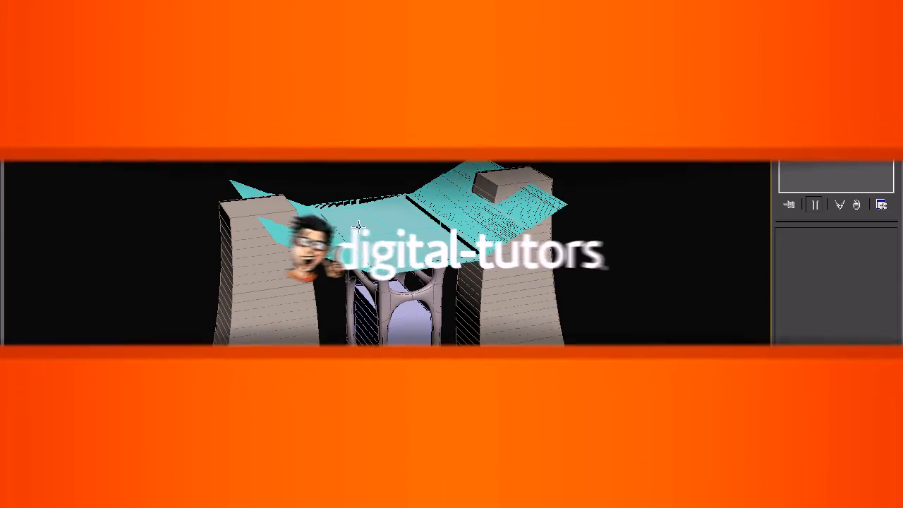